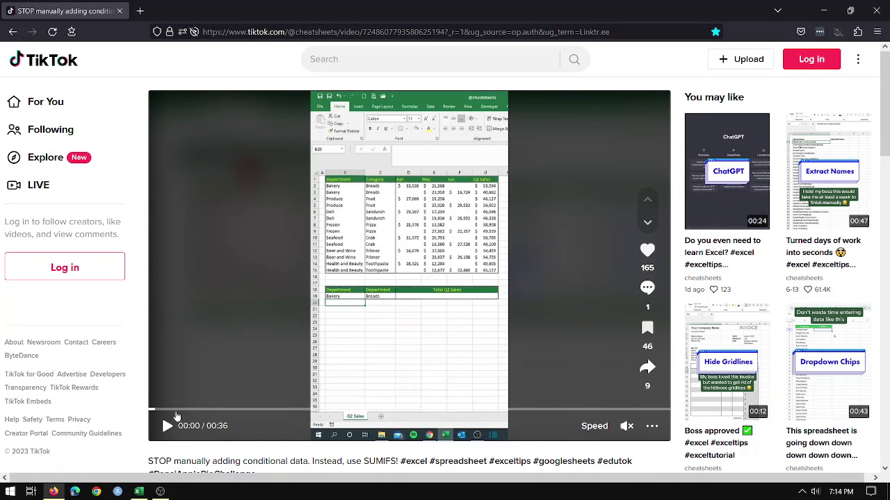
Play the SUMIFS tip video, pausing once, until it stops at 0:21 on the $94,276.00 total.
left_click(167, 426)
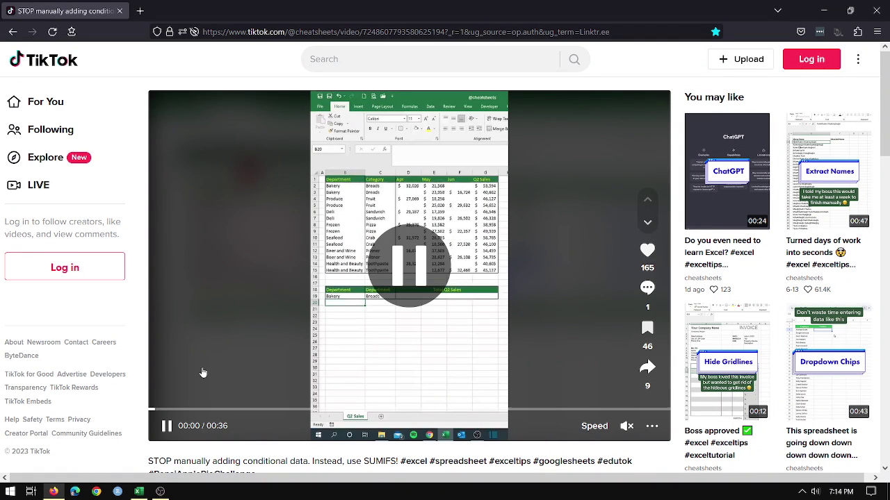
left_click(292, 368)
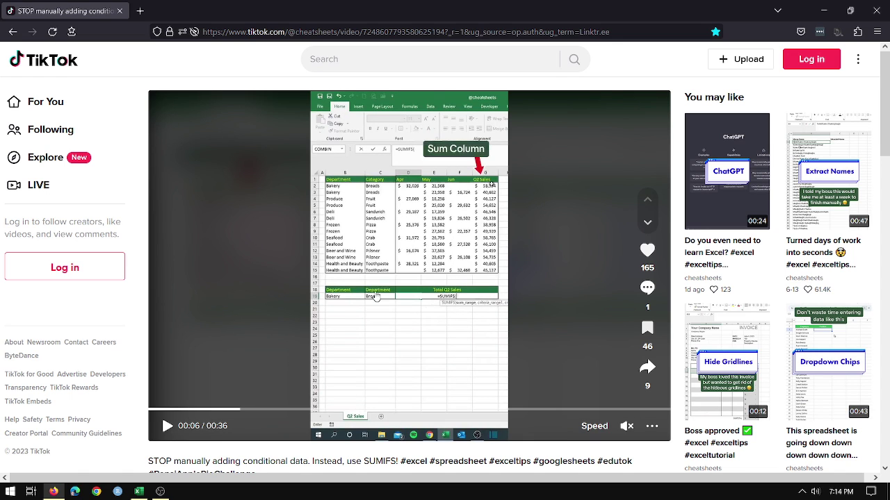
key("space")
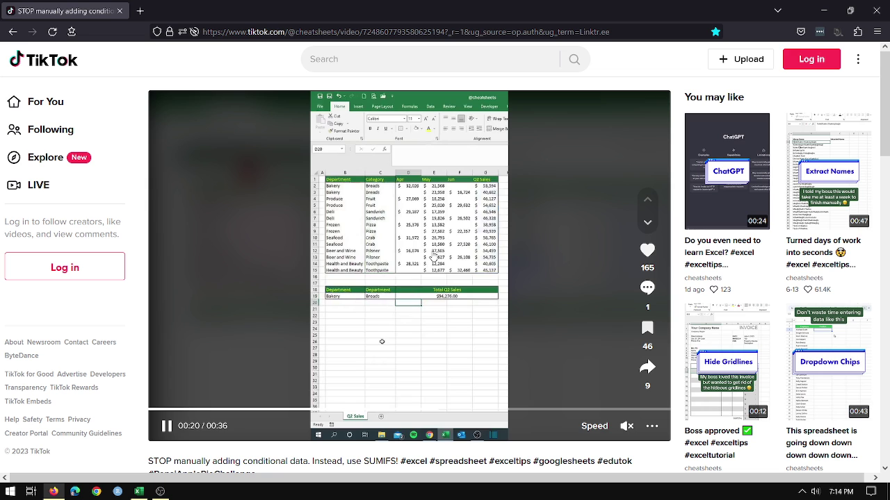
left_click(369, 310)
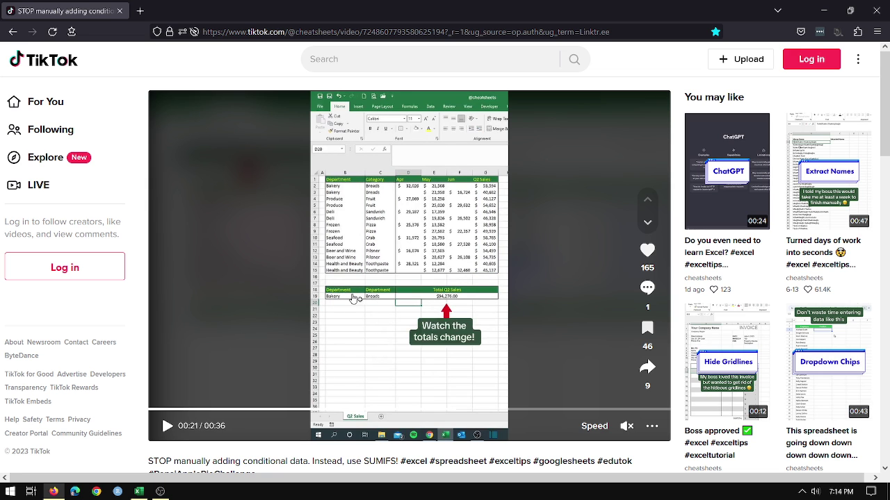
left_click(825, 12)
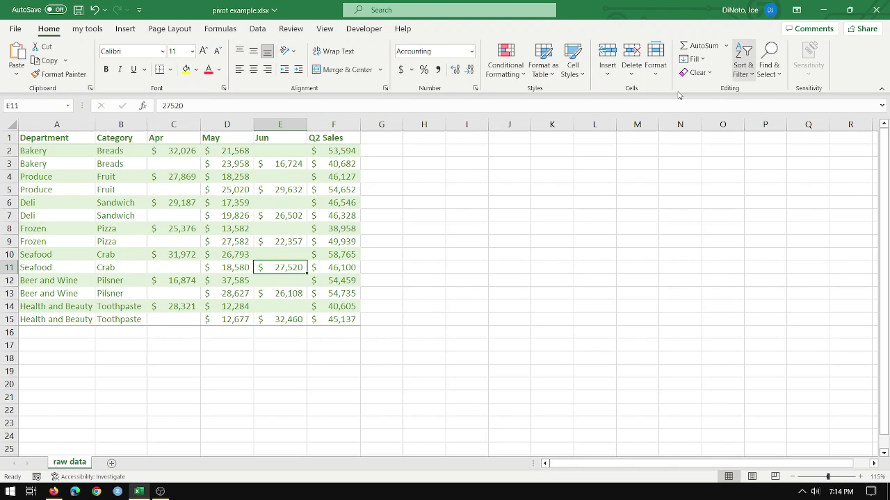
left_click(91, 182)
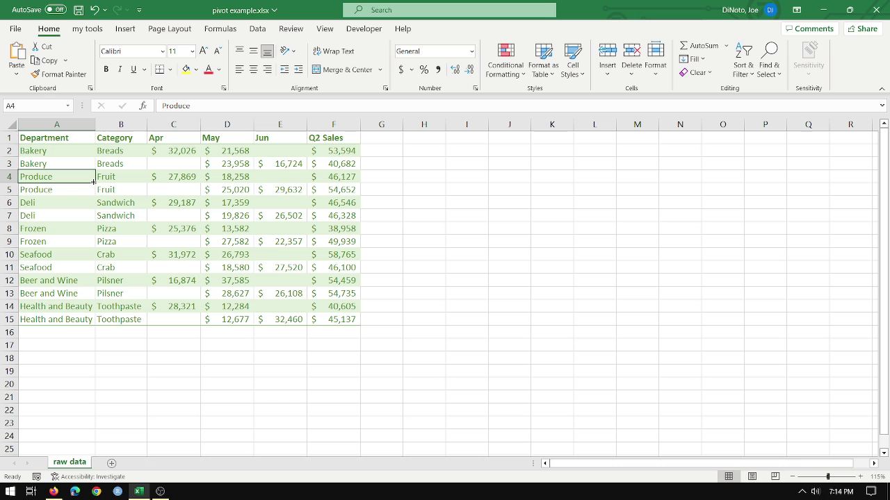
left_click_drag(62, 139, 326, 306)
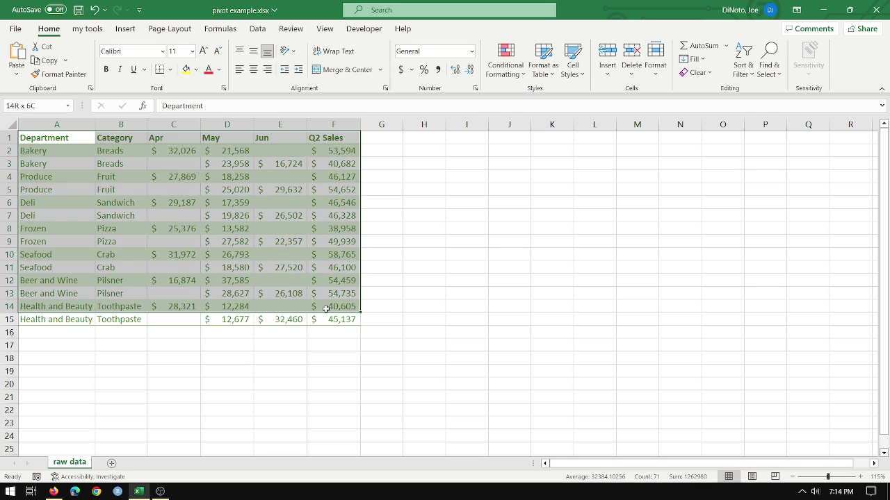
left_click(327, 306)
left_click(240, 186)
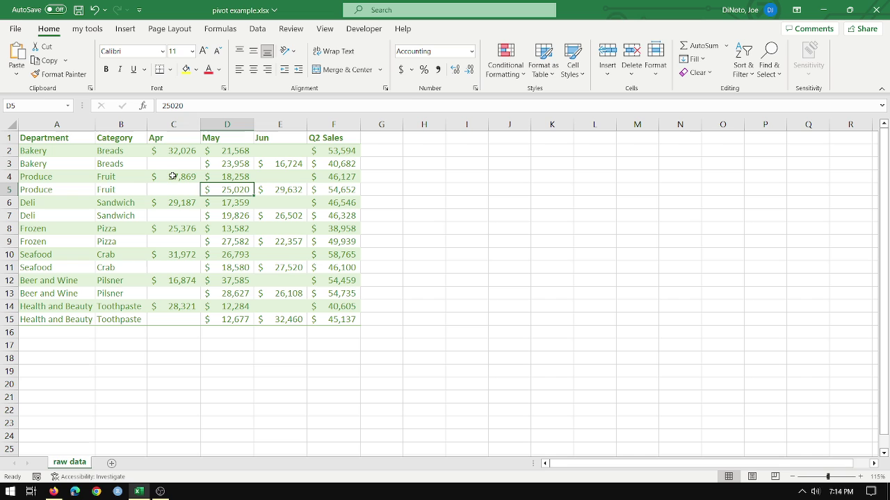
left_click_drag(67, 151, 107, 164)
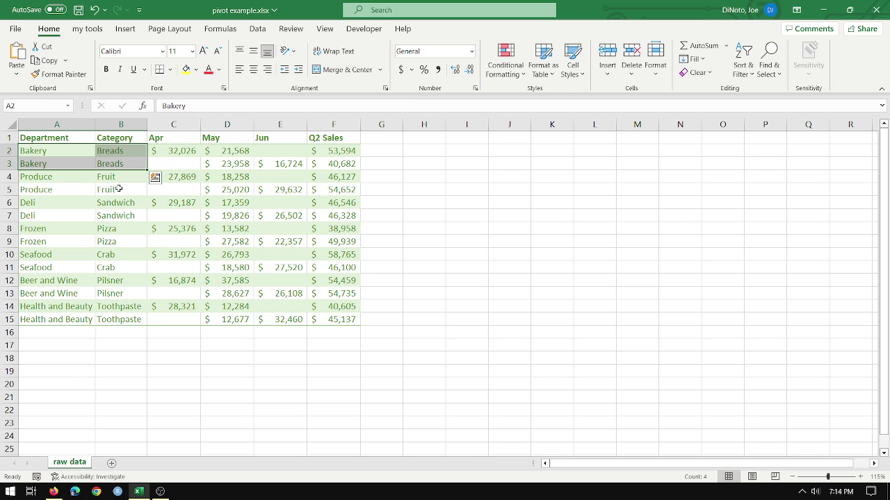
left_click_drag(59, 177, 120, 216)
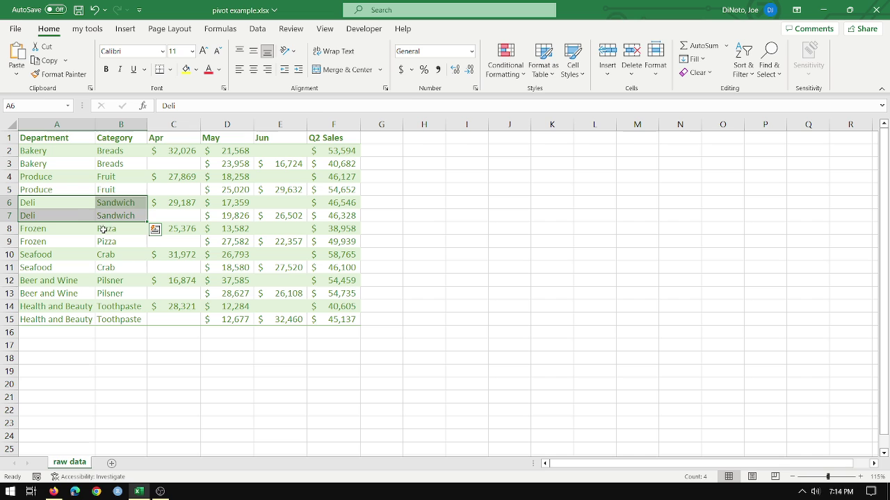
left_click_drag(57, 231, 119, 236)
left_click(119, 268)
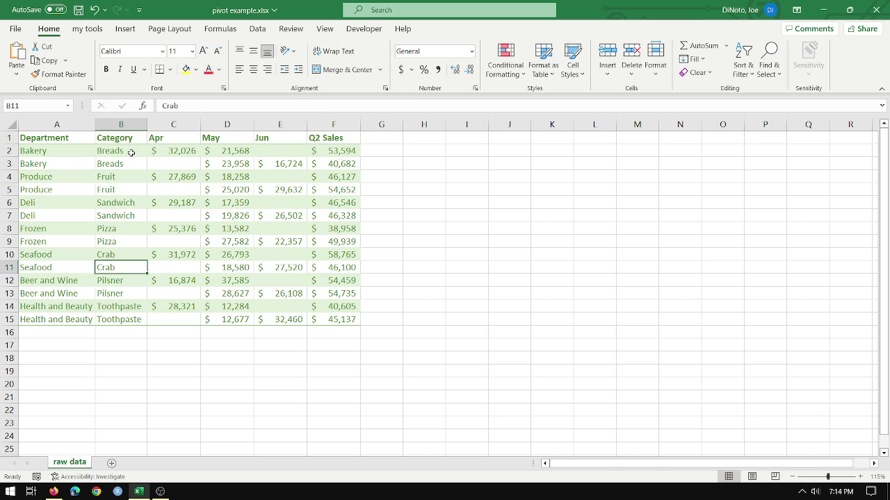
left_click_drag(178, 150, 275, 165)
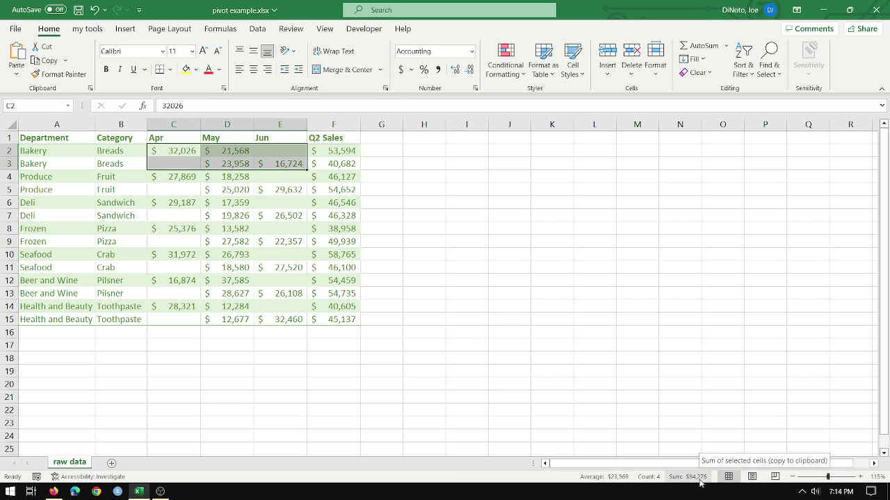
left_click_drag(338, 151, 338, 163)
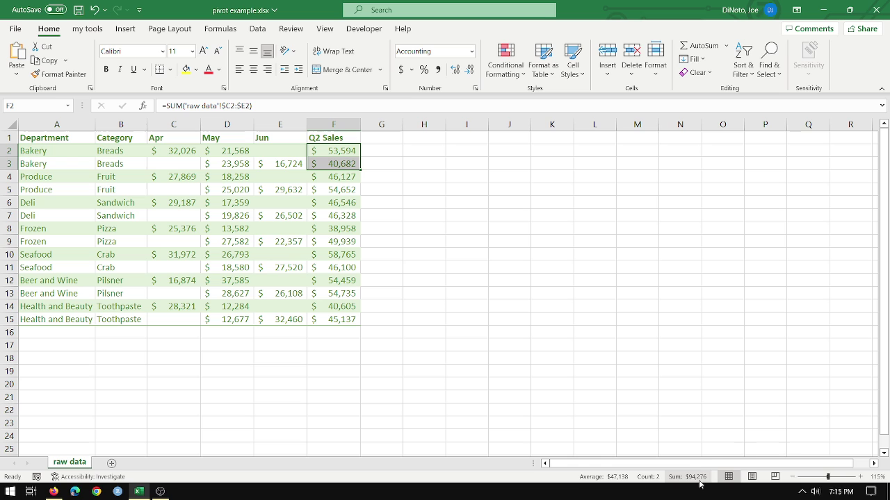
left_click(112, 228)
left_click(101, 346)
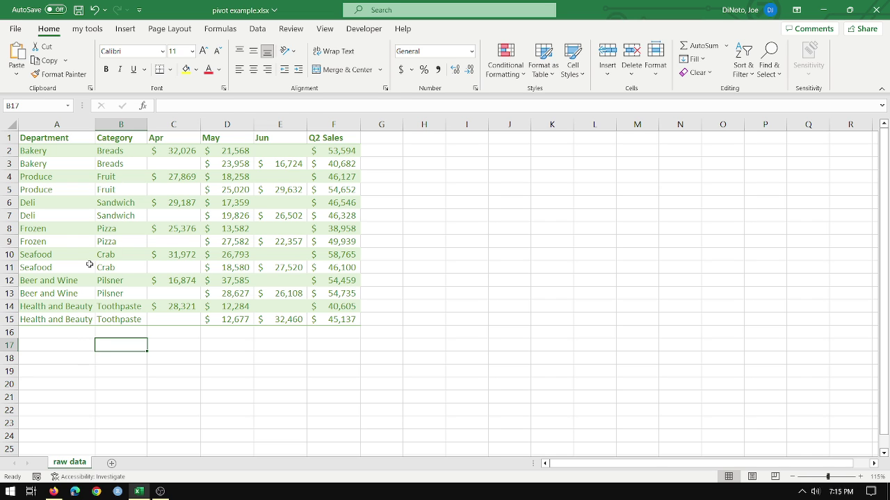
left_click(77, 232)
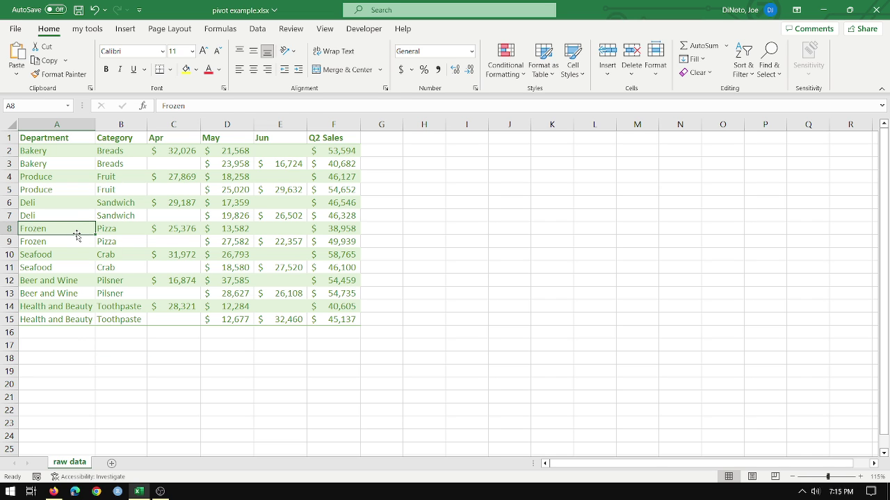
Copy the raw data sheet to the end of the workbook using Move or Copy.
right_click(78, 464)
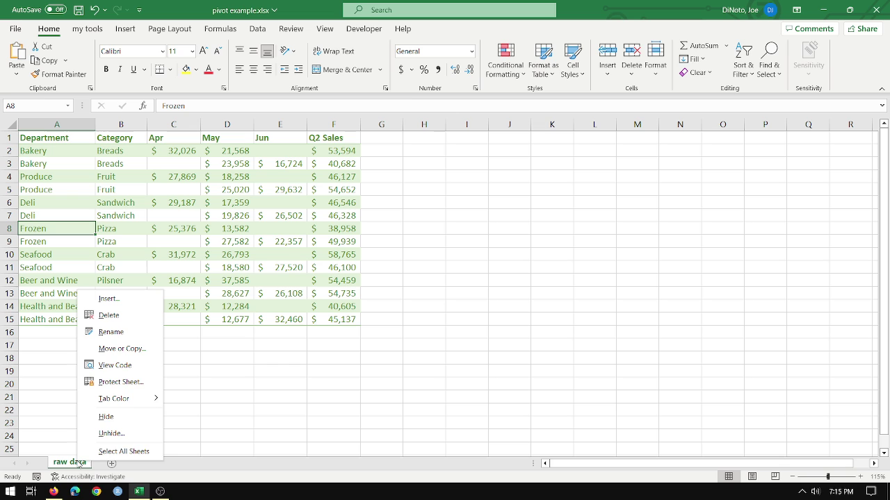
left_click(122, 348)
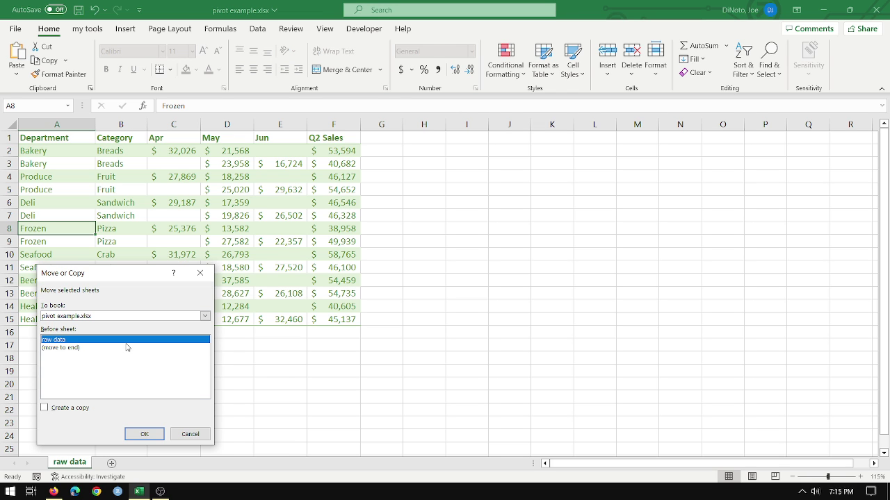
left_click(57, 349)
left_click(45, 410)
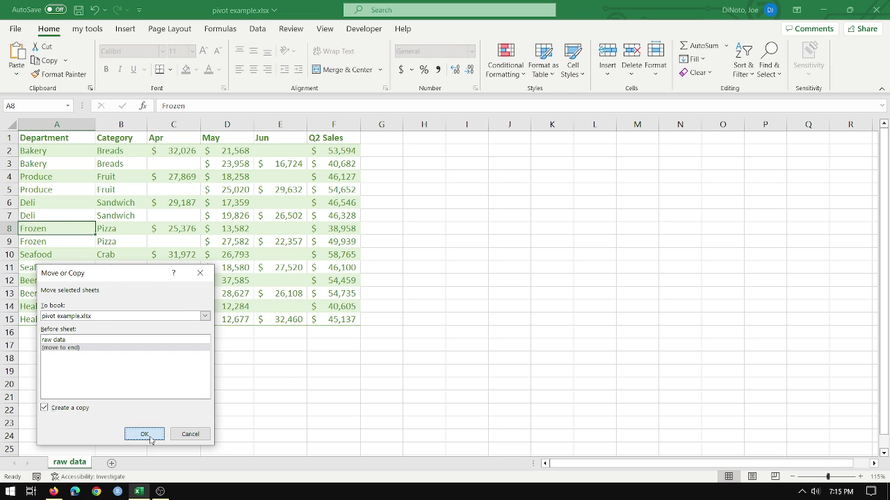
left_click(148, 435)
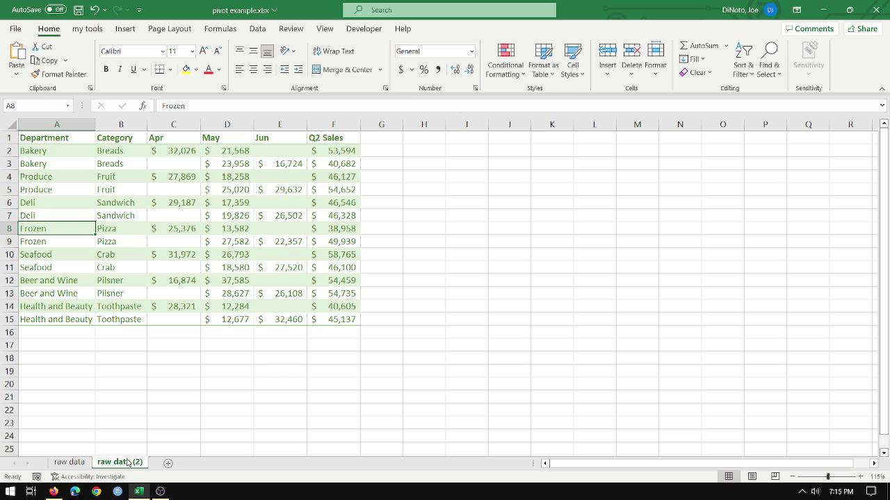
Spot-check the copied data, including the Q2 Sales formulas in F7 and F11 and June value 27520.
left_click(123, 202)
left_click(90, 147)
left_click(124, 207)
left_click(230, 203)
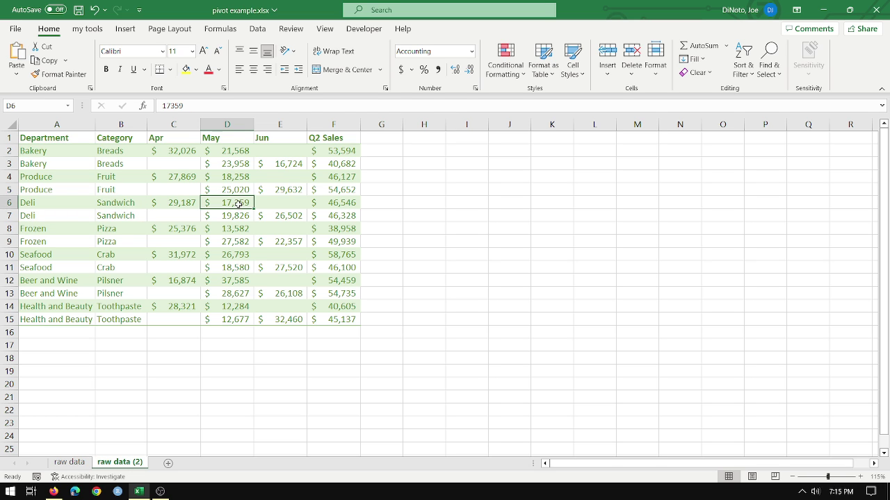
left_click(280, 258)
left_click(342, 268)
left_click(229, 245)
left_click(118, 177)
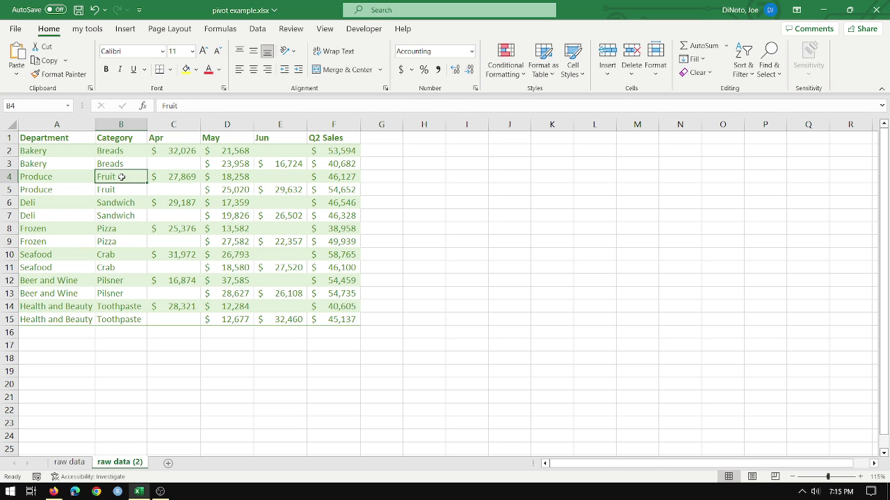
left_click(283, 267)
left_click(326, 216)
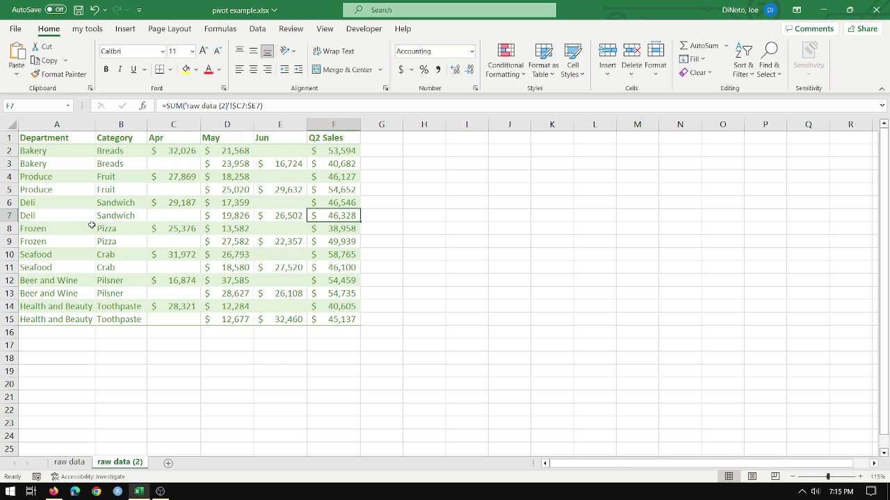
left_click_drag(71, 143, 367, 332)
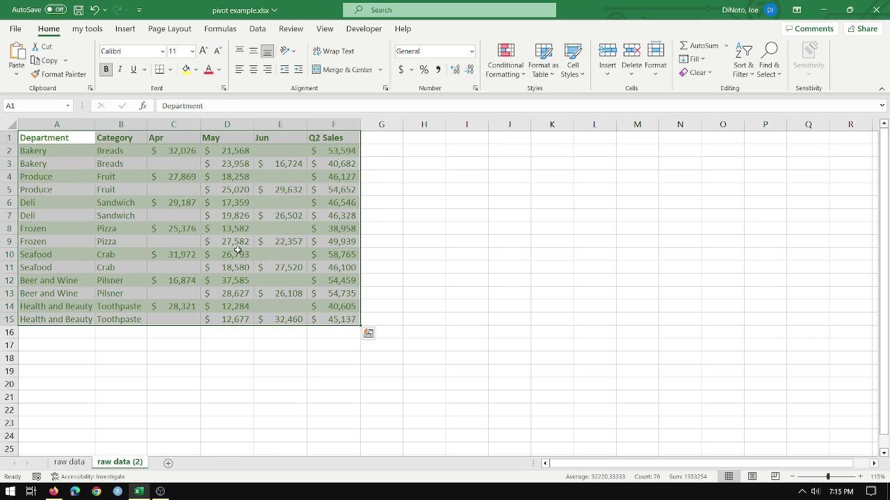
left_click(226, 254)
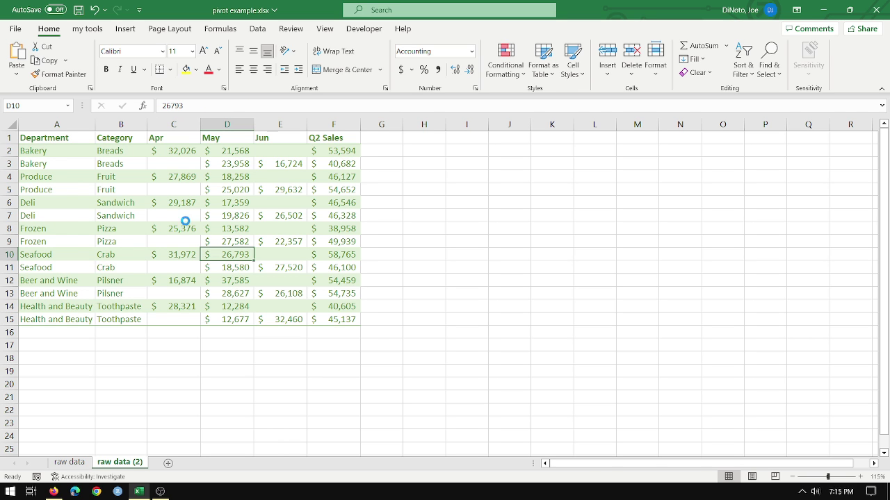
Format A1:F15 on raw data (2) as a light blue table with headers.
key("ctrl+a")
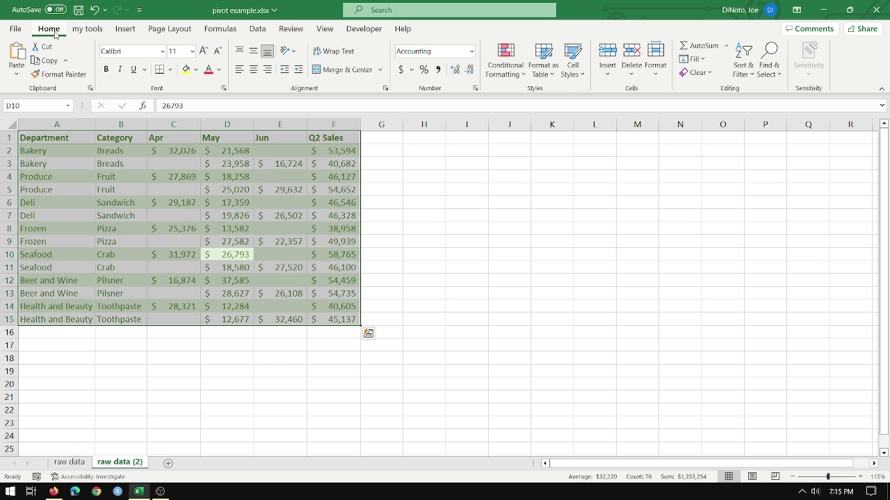
left_click(555, 82)
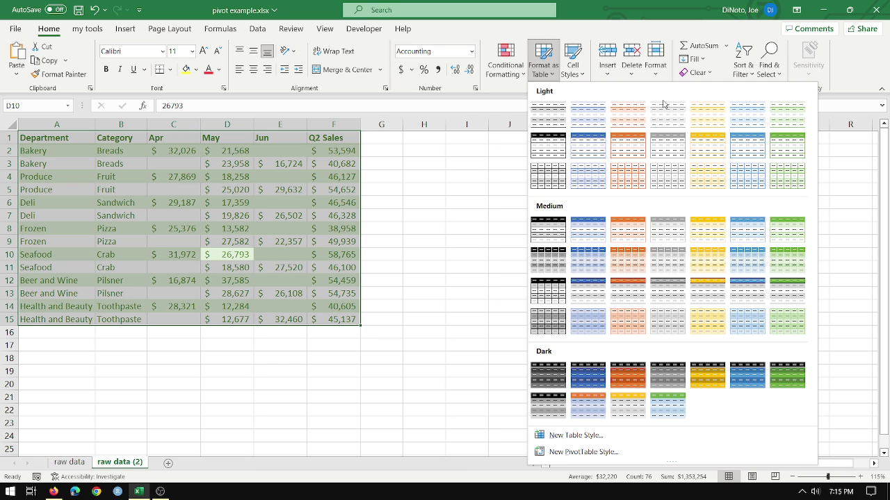
left_click(751, 117)
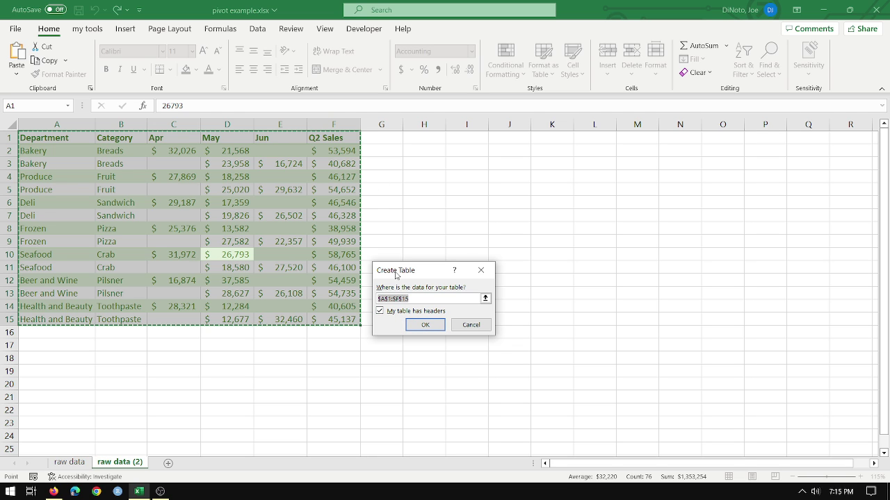
left_click(424, 326)
left_click(130, 202)
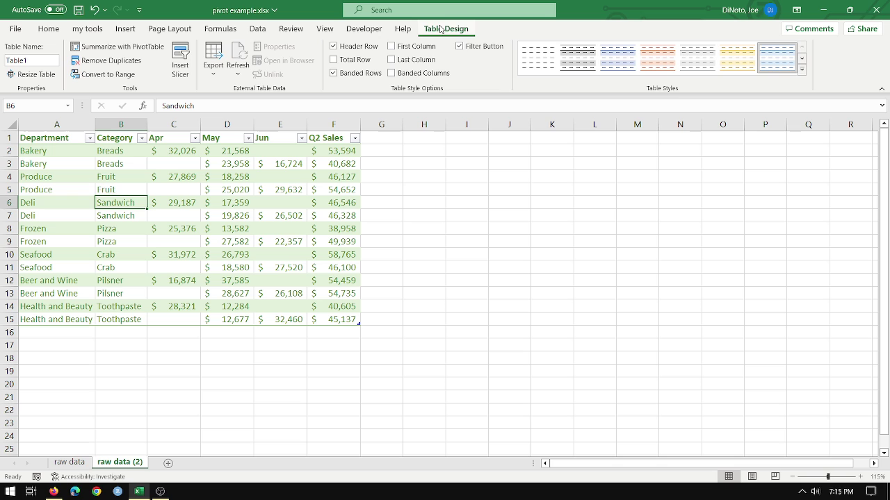
Rename the table from Table1 to grocery.
left_click(37, 61)
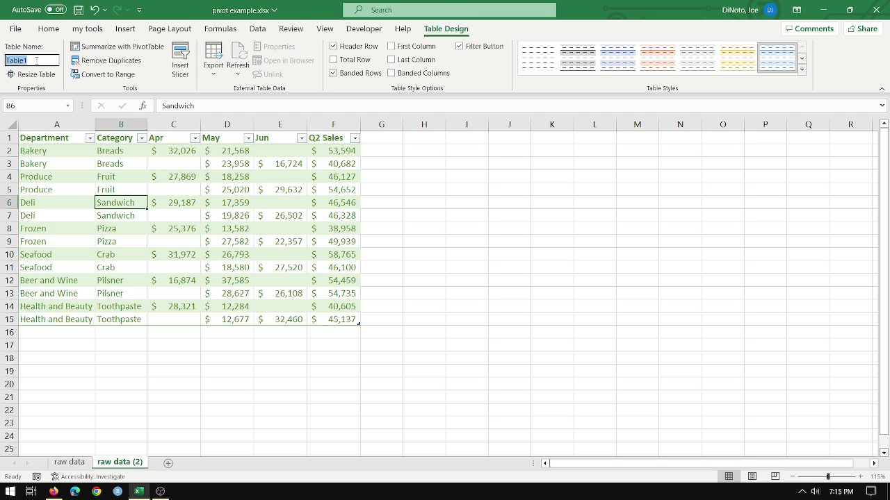
type("grocery")
key("Return")
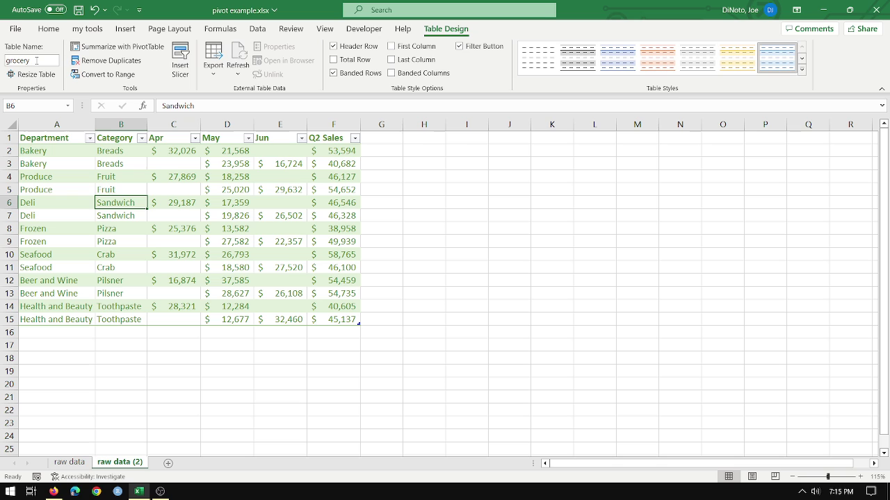
Inspect the April cells C4, C7 and C5, noting C5 and C7 are empty.
left_click(168, 176)
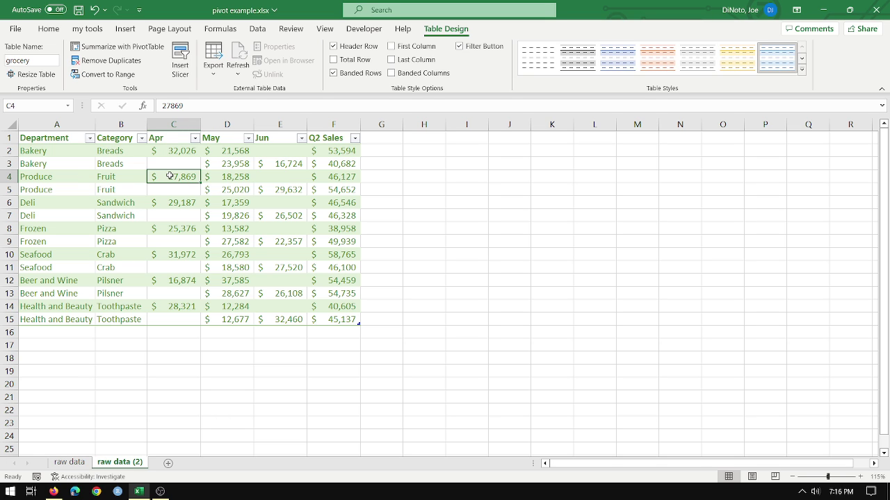
left_click(168, 215)
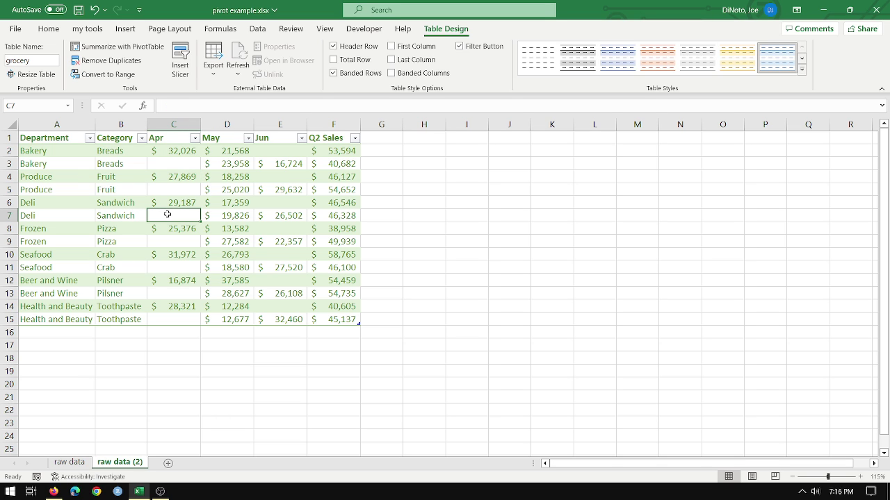
left_click(167, 188)
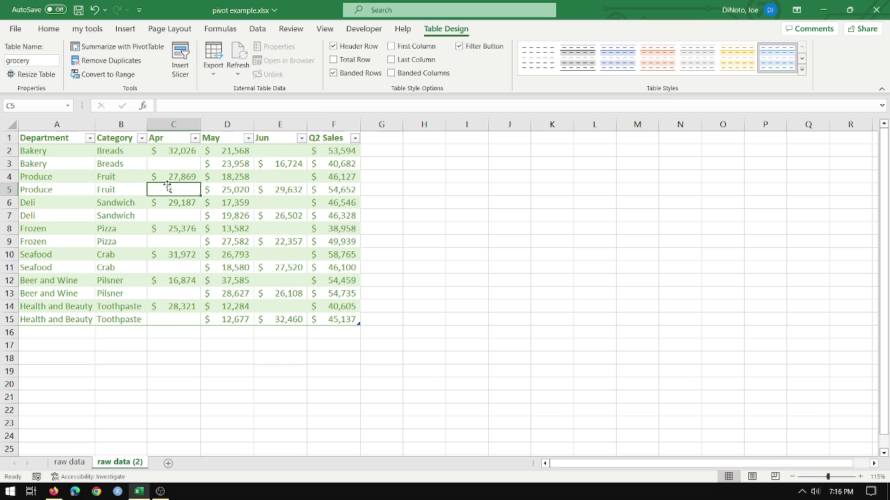
Load the grocery table into Power Query Editor with Data > From Table/Range.
left_click(257, 28)
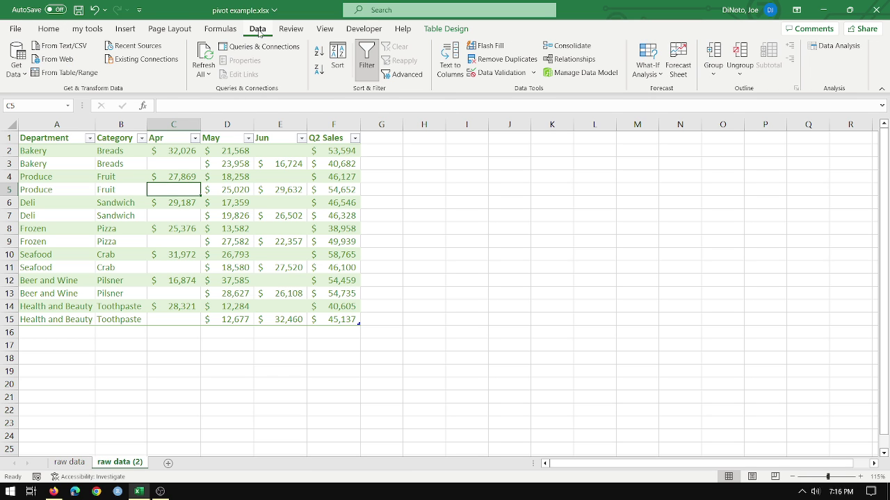
left_click(55, 73)
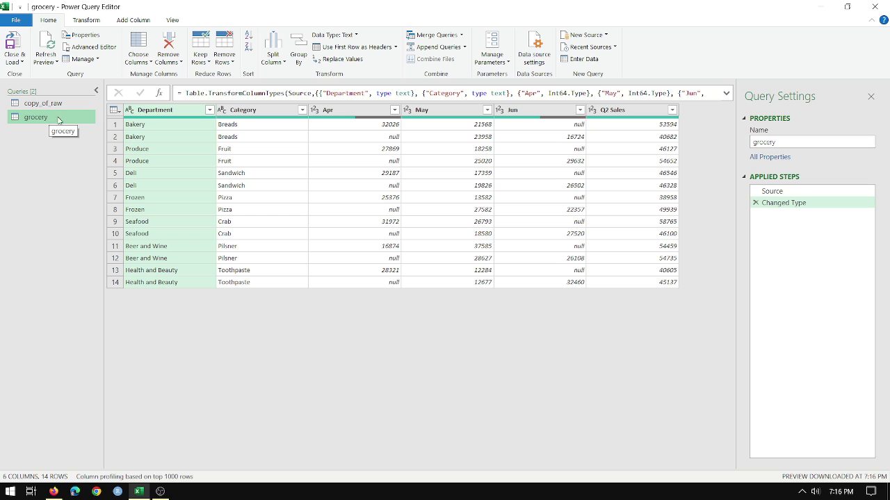
Remove the Q2 Sales column through its header's right-click menu.
left_click(615, 112)
right_click(615, 112)
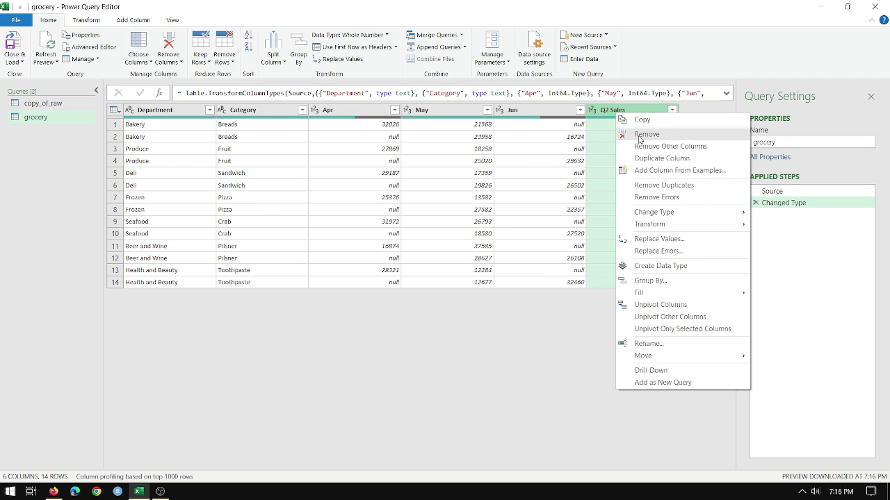
left_click(639, 135)
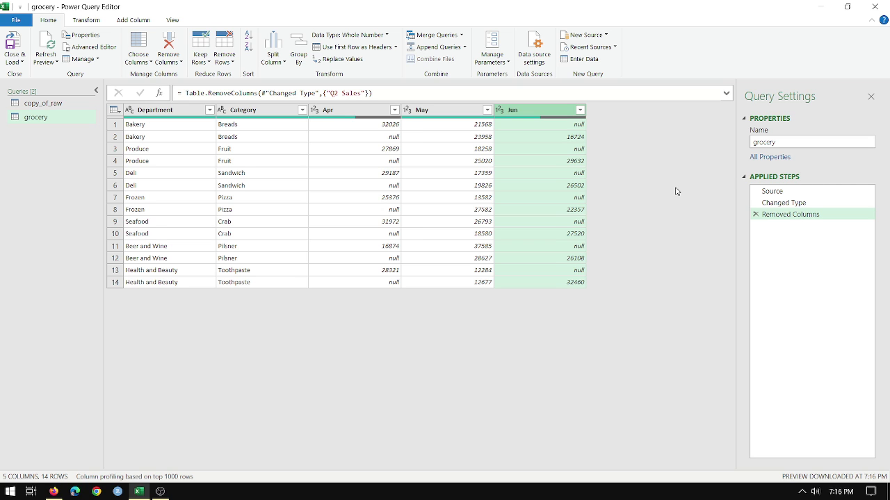
Apply Unpivot Columns to the selected Apr, May and Jun columns.
left_click(357, 113)
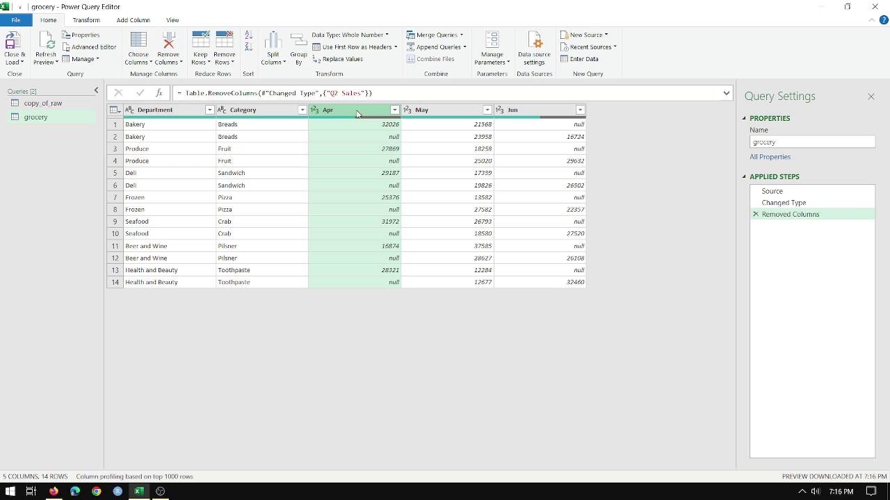
left_click(530, 110, "shift")
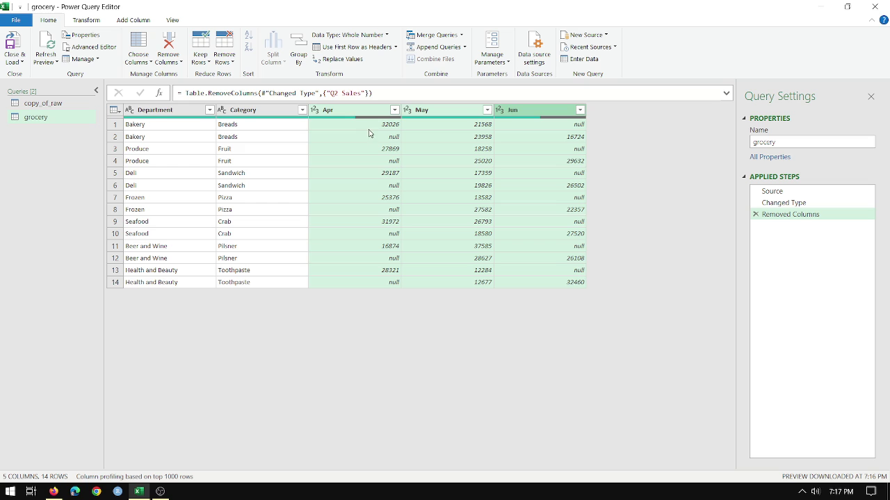
left_click(86, 20)
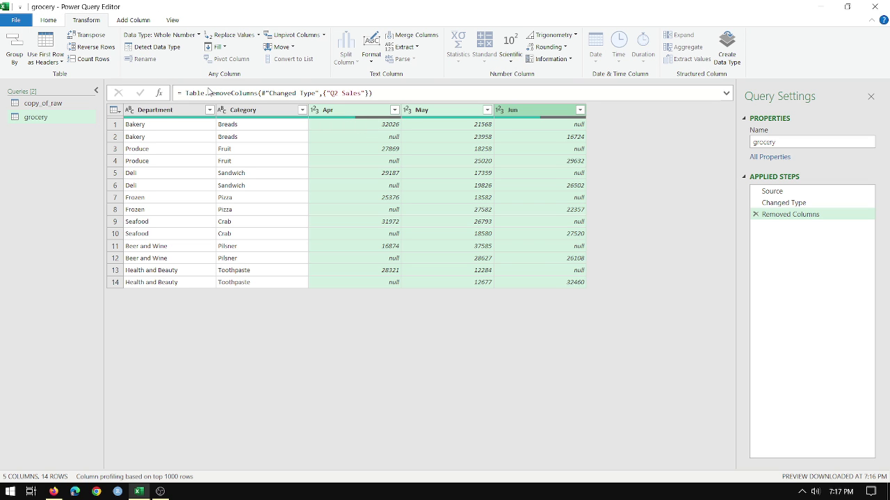
left_click(322, 36)
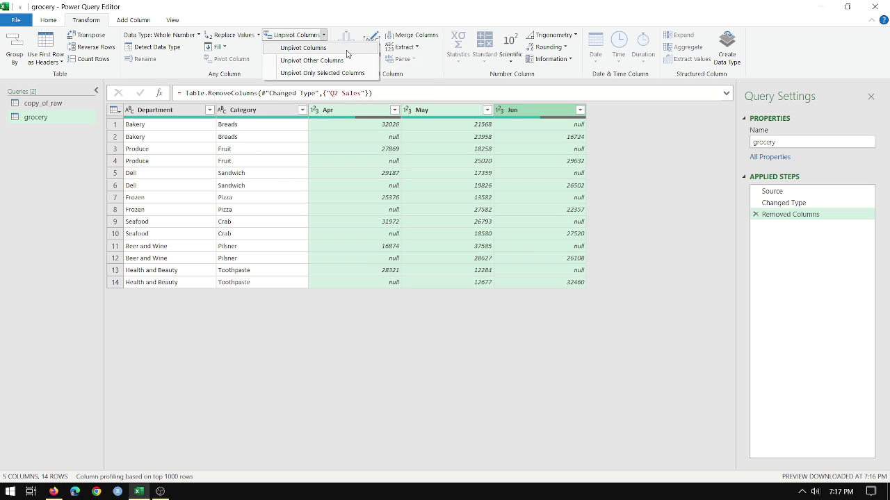
left_click(347, 54)
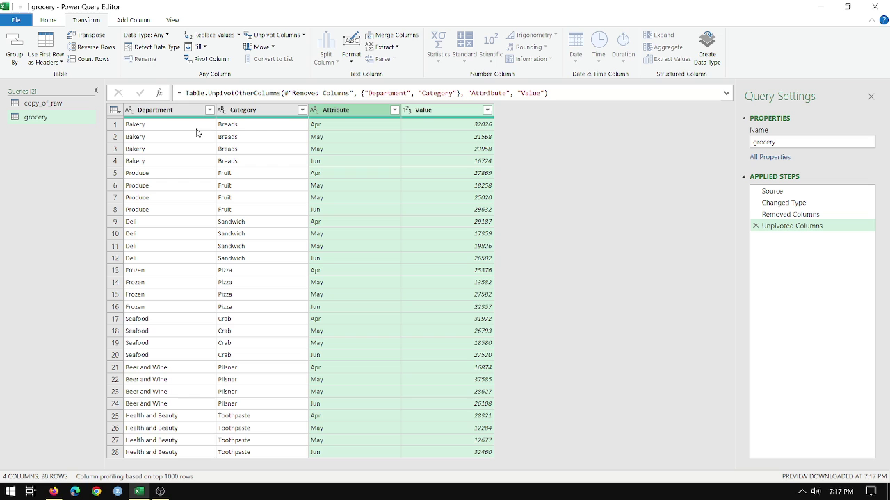
Select the Department, Category and Attribute columns in turn.
left_click(163, 113)
left_click(251, 109)
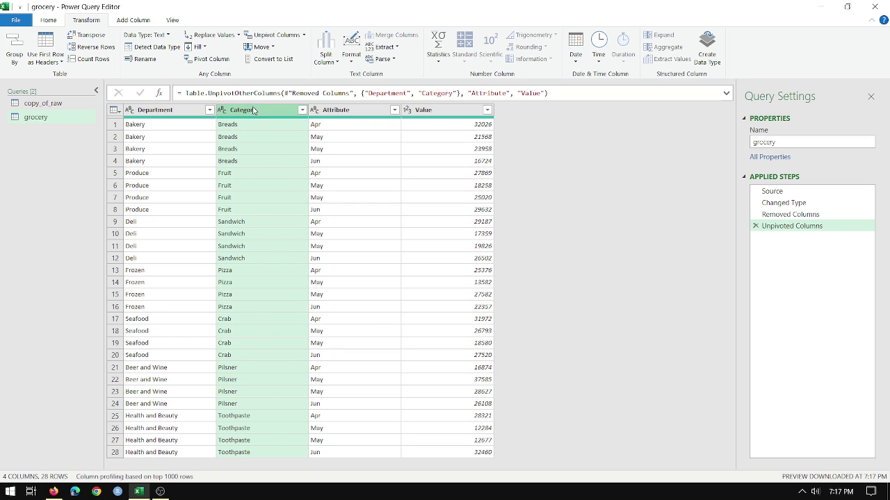
left_click(356, 113)
Rename the Attribute column to Month.
double_click(356, 109)
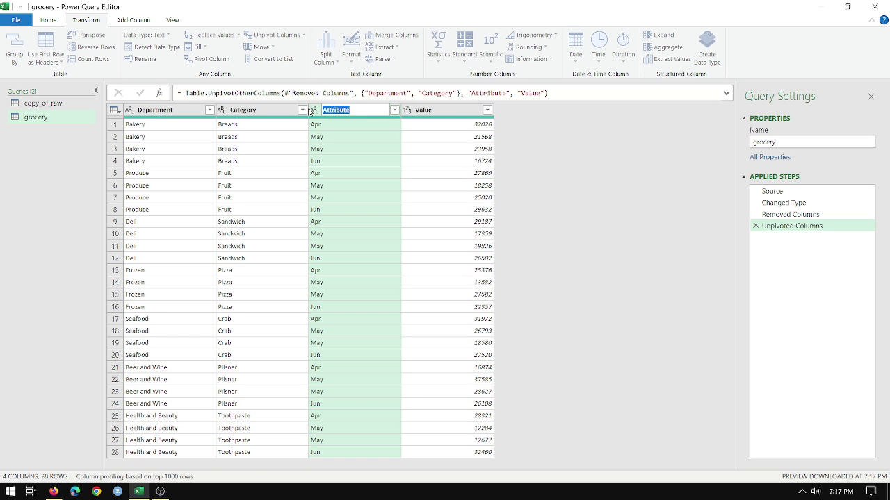
key("Return")
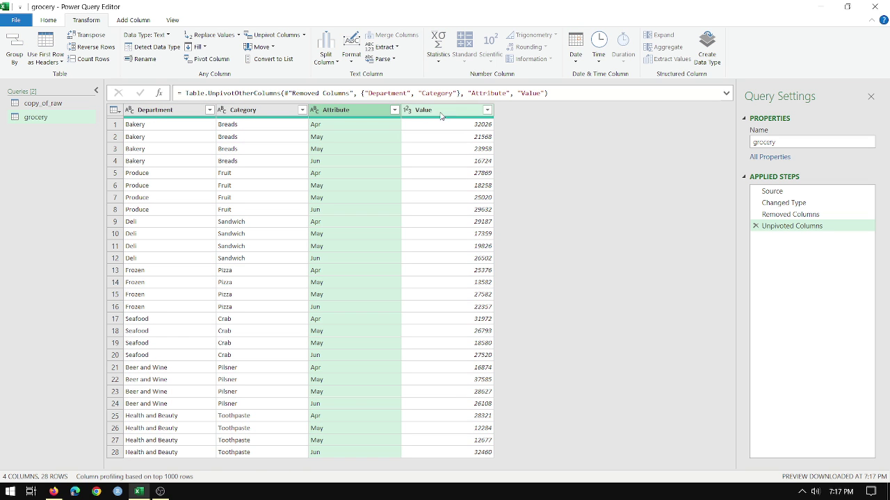
double_click(324, 111)
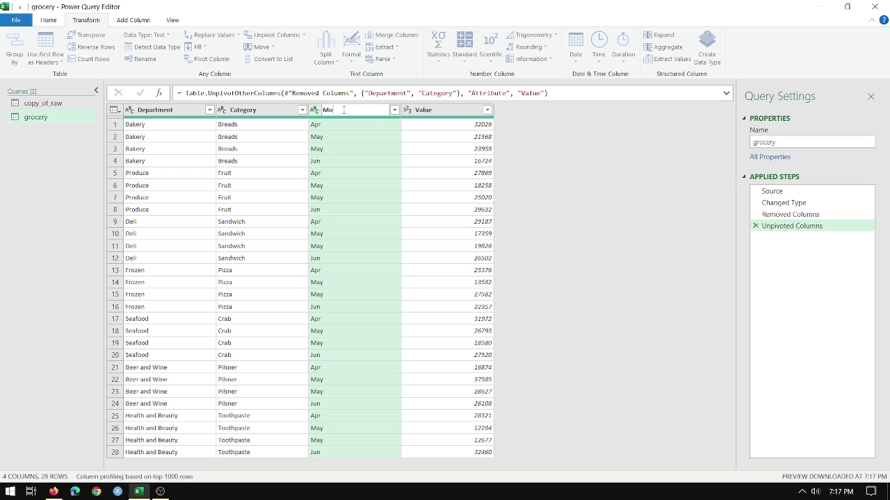
key("Return")
Rename Value to Q2 Sales and set its data type to Currency.
double_click(463, 109)
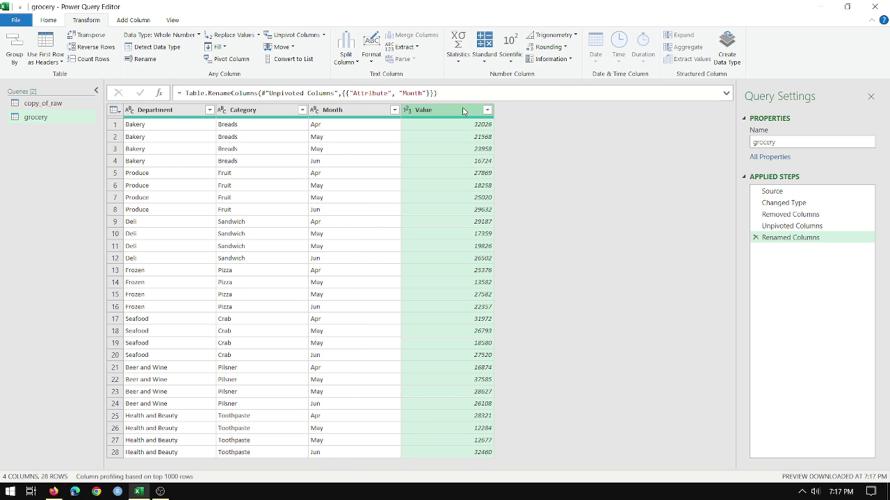
type("Q2 Sa")
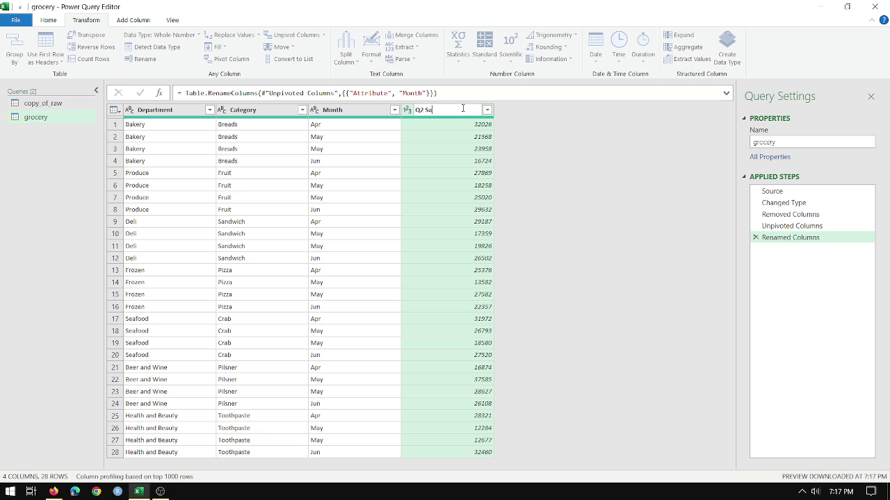
type("les")
key("Return")
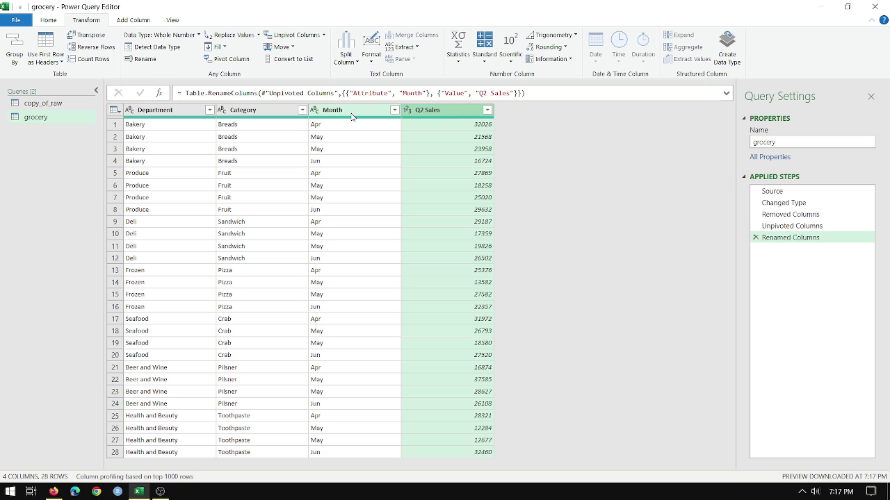
left_click(410, 110)
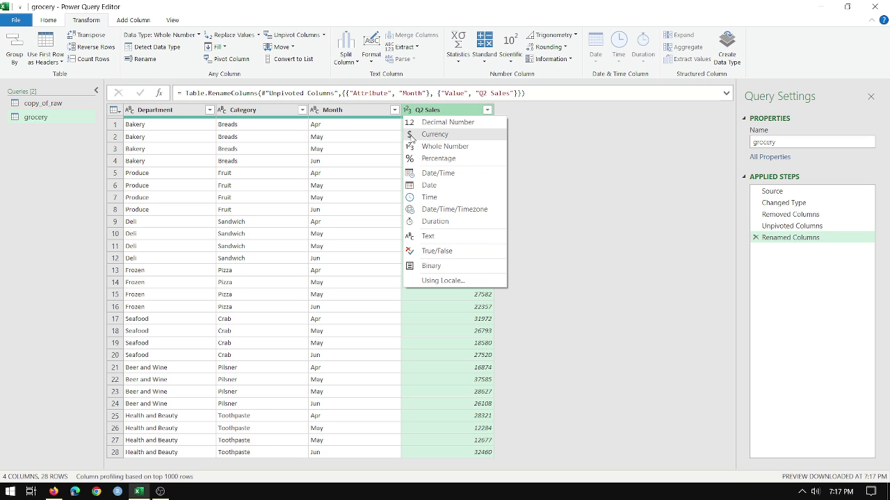
left_click(417, 135)
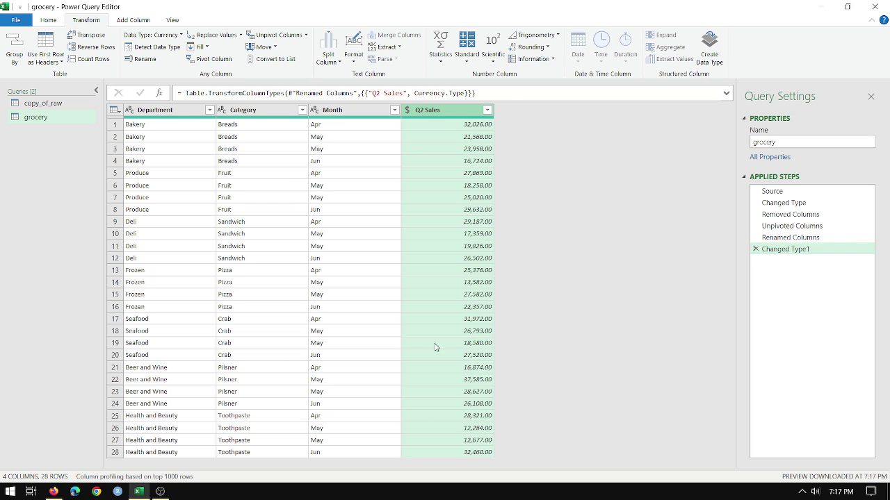
Close & Load the query to a new grocery sheet and check its Category entries.
left_click(48, 20)
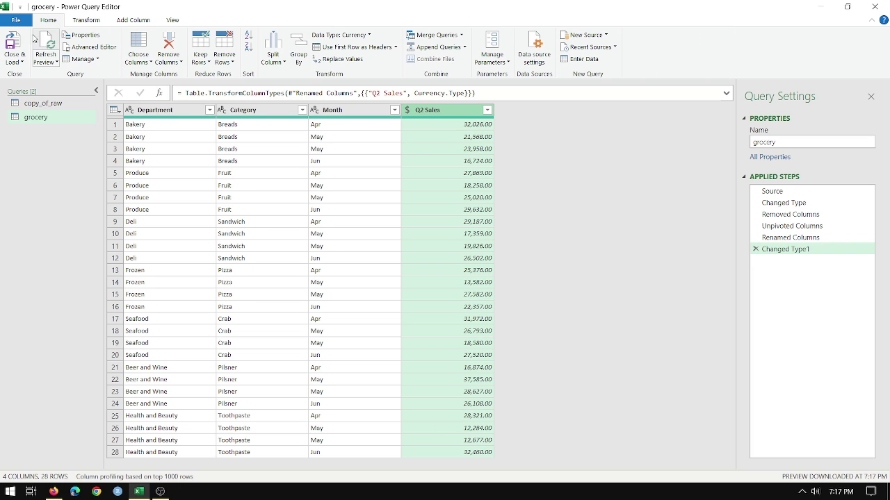
left_click(14, 43)
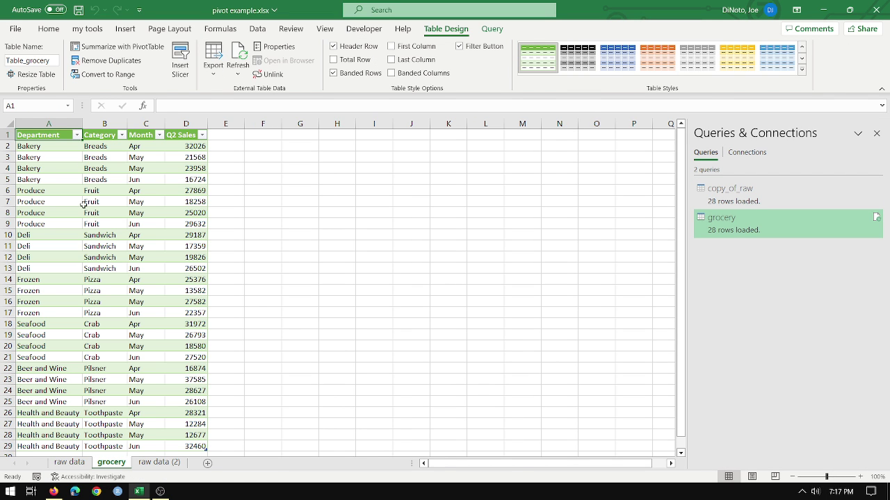
left_click(108, 283)
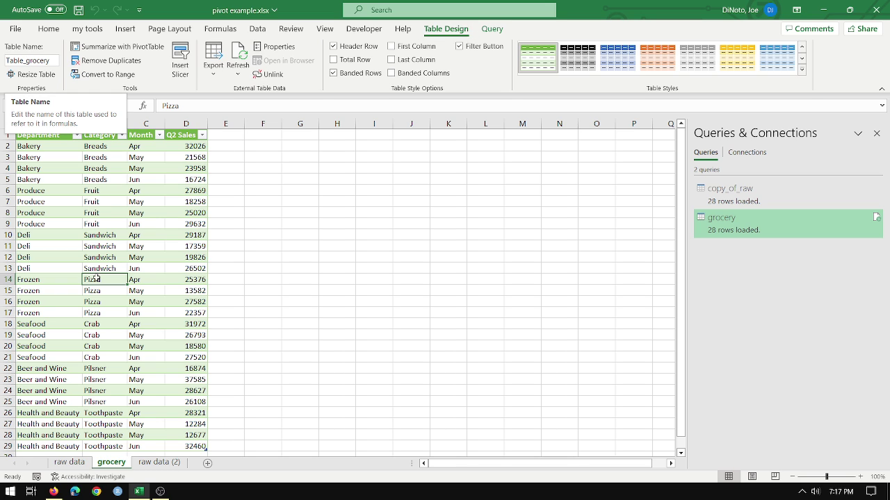
key("Down")
key("Down")
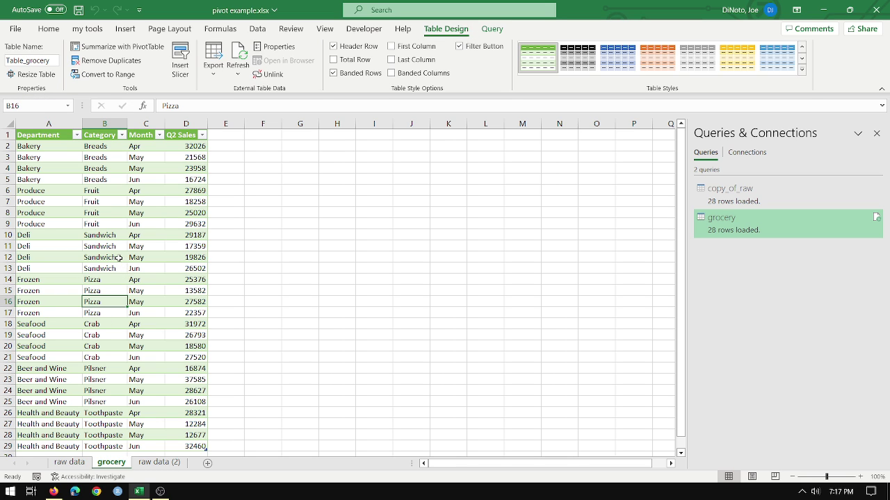
left_click(104, 236)
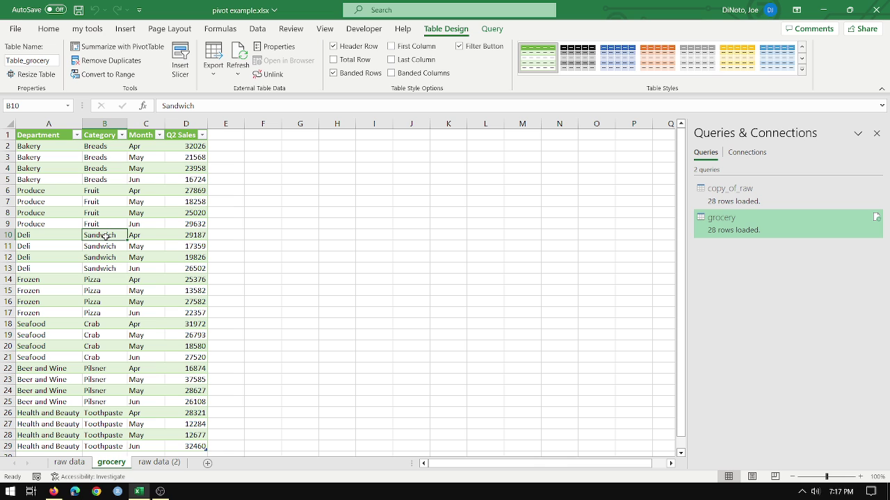
Insert a PivotTable from Table_grocery on a new worksheet.
left_click(124, 30)
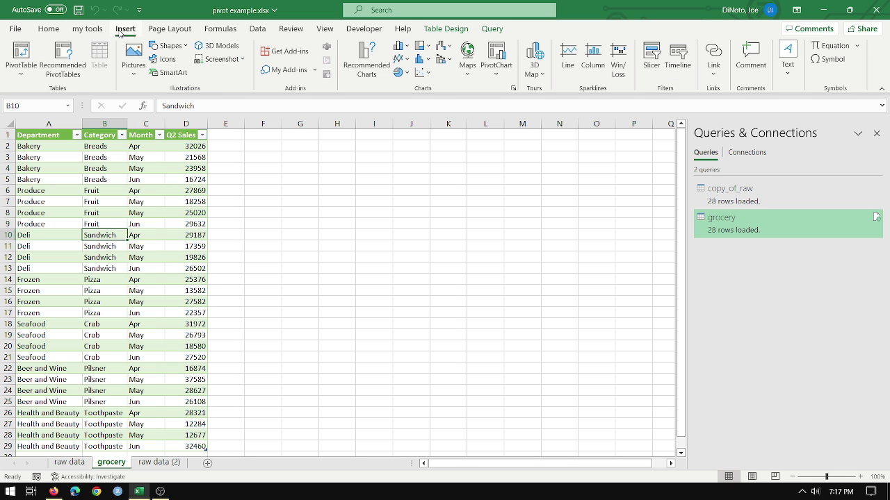
left_click(21, 53)
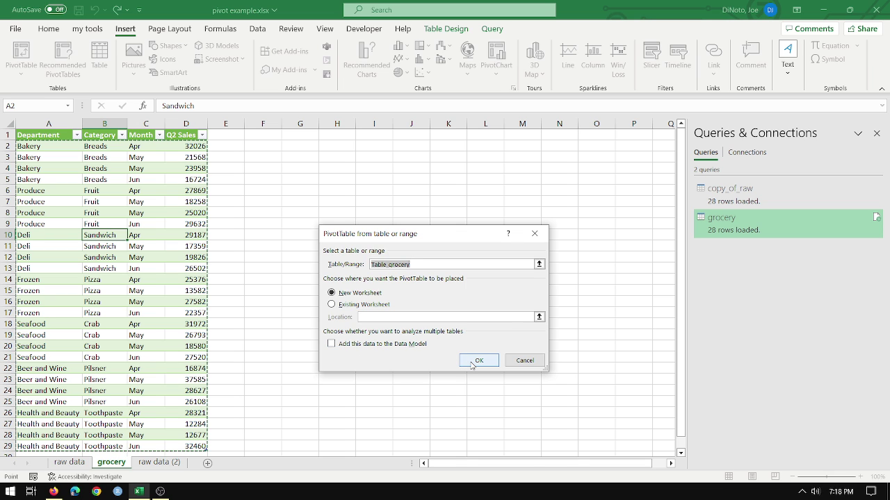
left_click(476, 361)
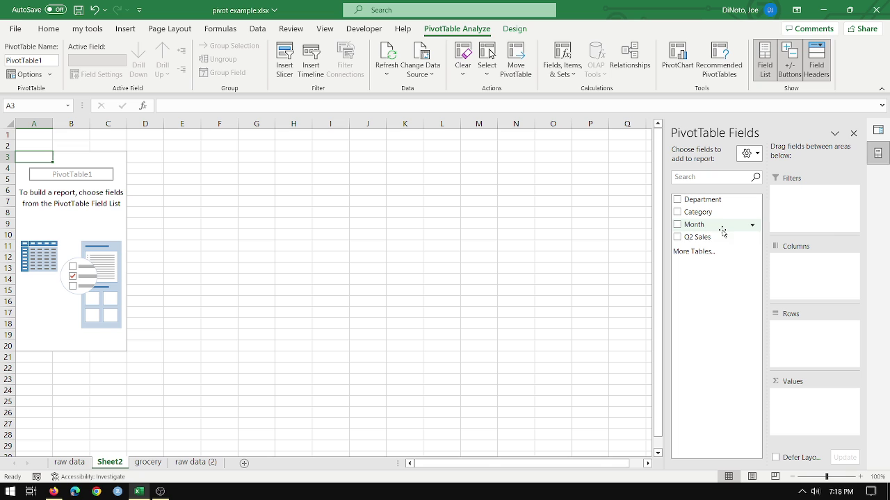
Add Q2 Sales to the pivot values and format its sum as zero-decimal currency ($676,627).
left_click_drag(699, 237, 832, 432)
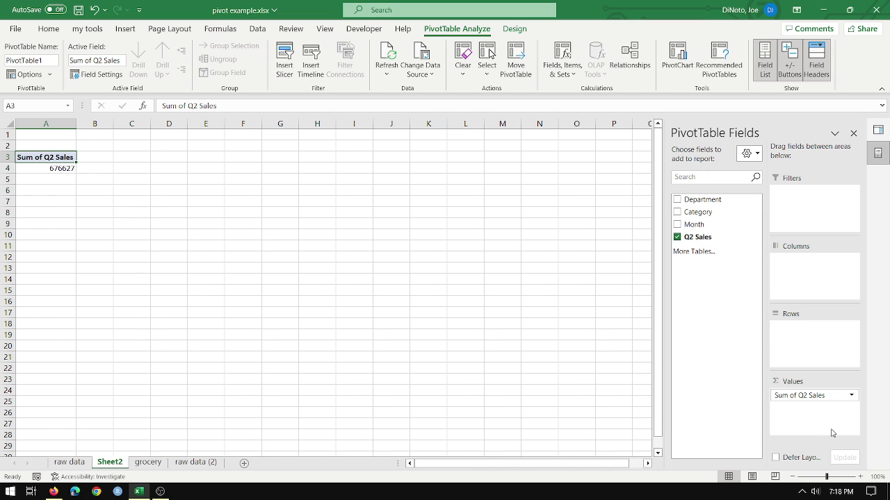
right_click(57, 168)
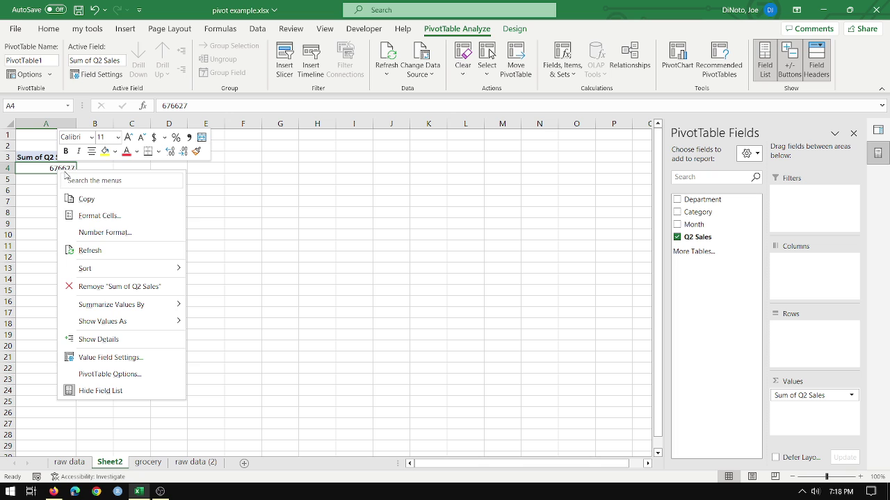
left_click(111, 358)
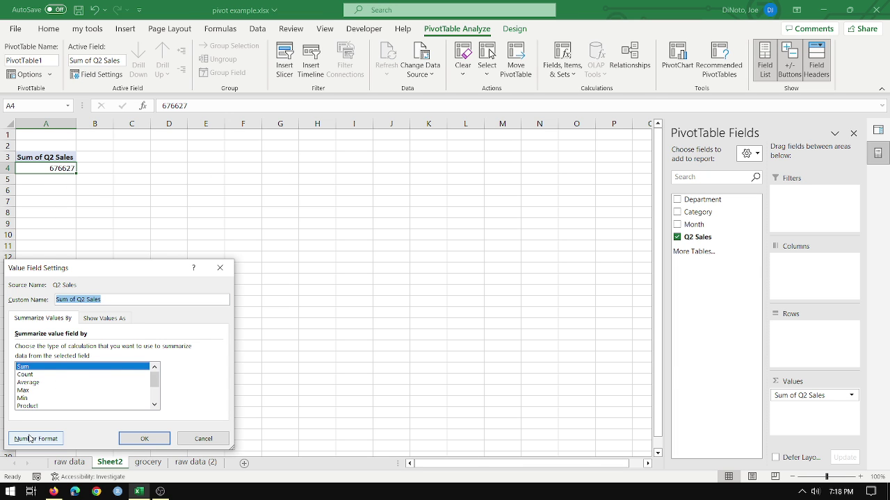
left_click(31, 439)
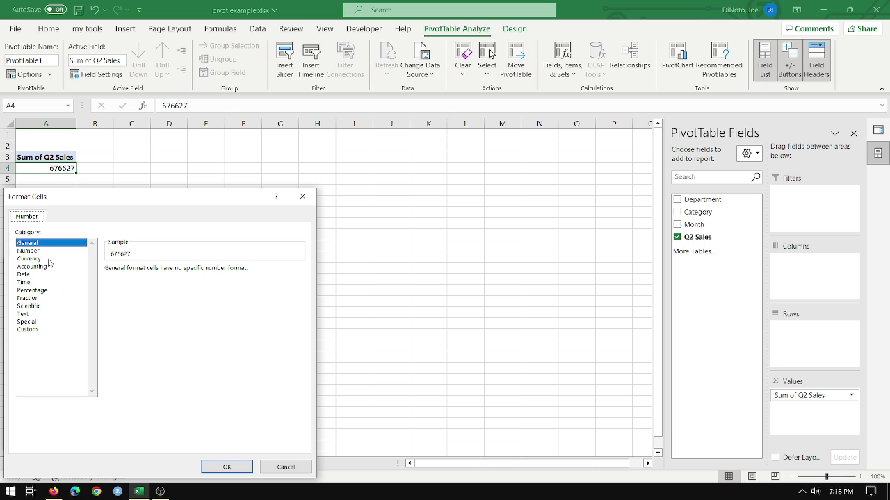
left_click(34, 258)
left_click(186, 272)
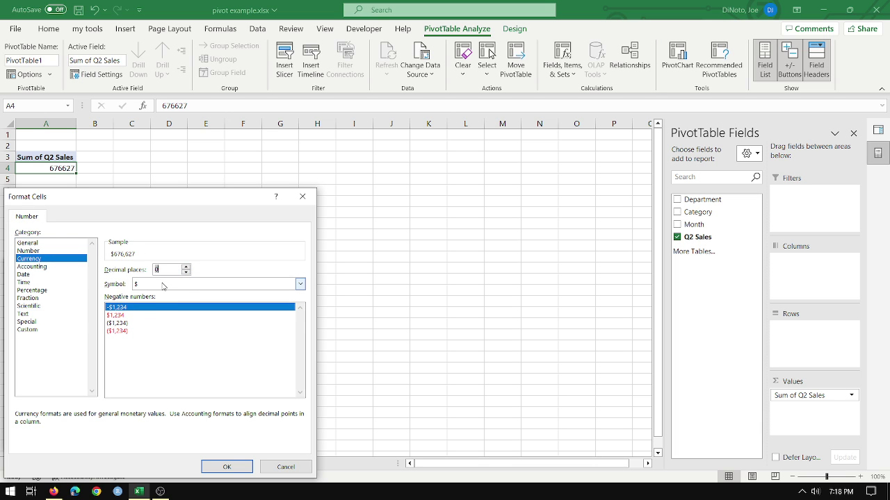
left_click(219, 467)
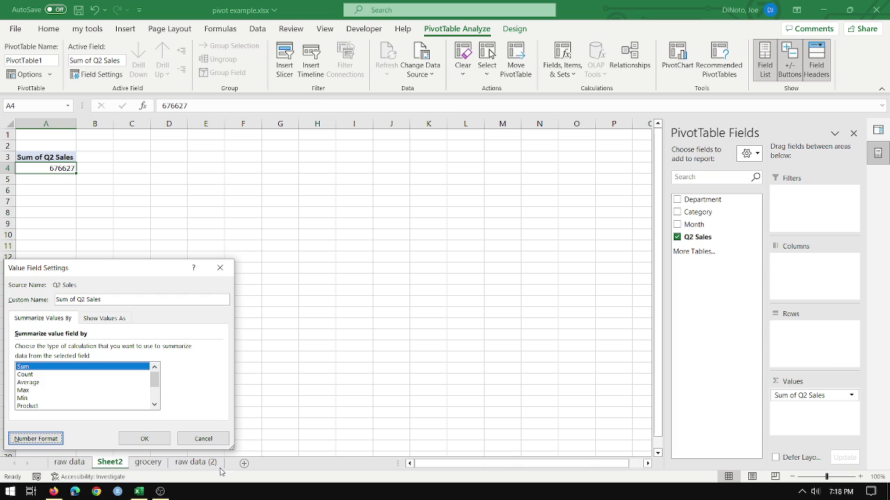
left_click(142, 438)
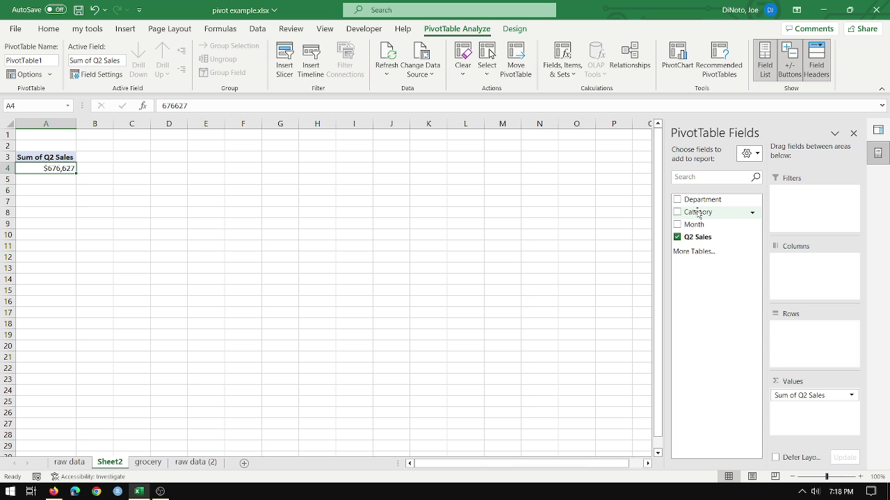
Try Category and Department as pivot rows, then remove both from the rows again.
left_click_drag(702, 214, 800, 328)
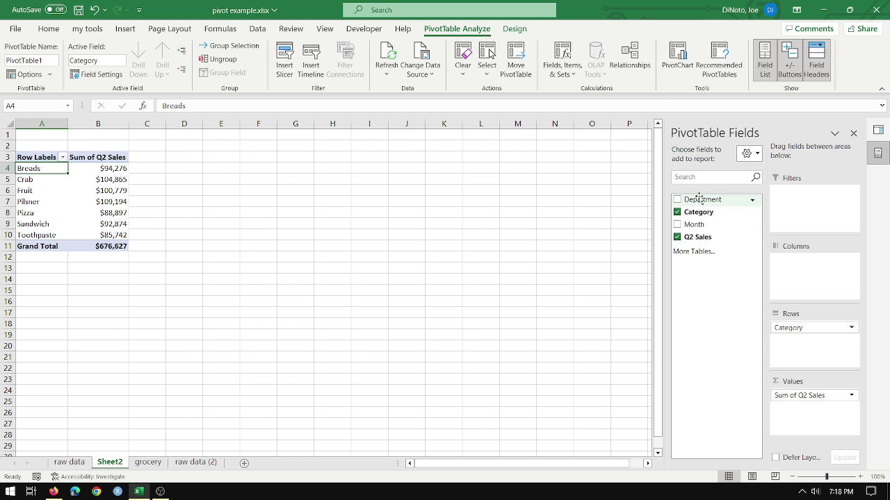
left_click_drag(701, 200, 804, 325)
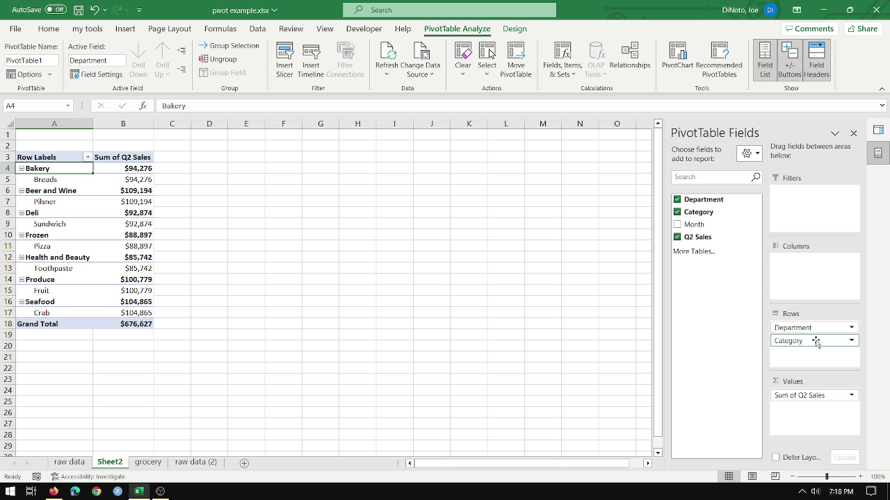
left_click_drag(815, 346, 721, 234)
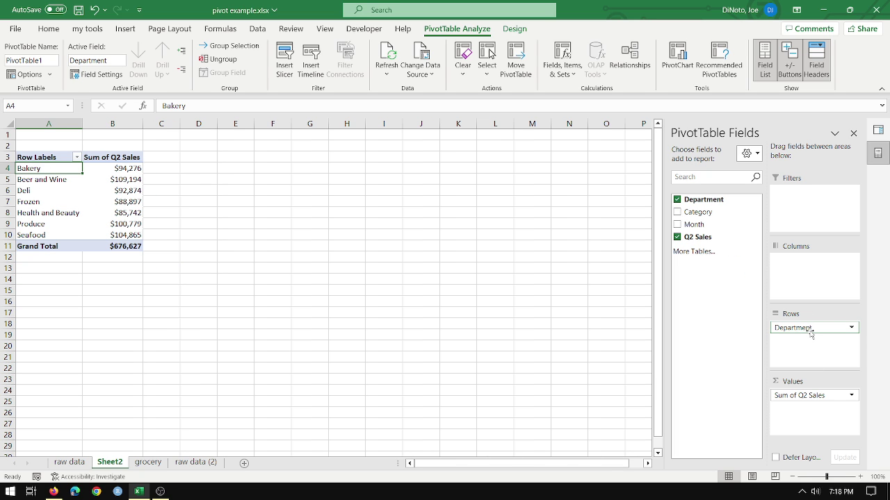
mouse_move(810, 332)
left_mouse_down()
mouse_move(728, 235)
mouse_move(804, 347)
left_mouse_up()
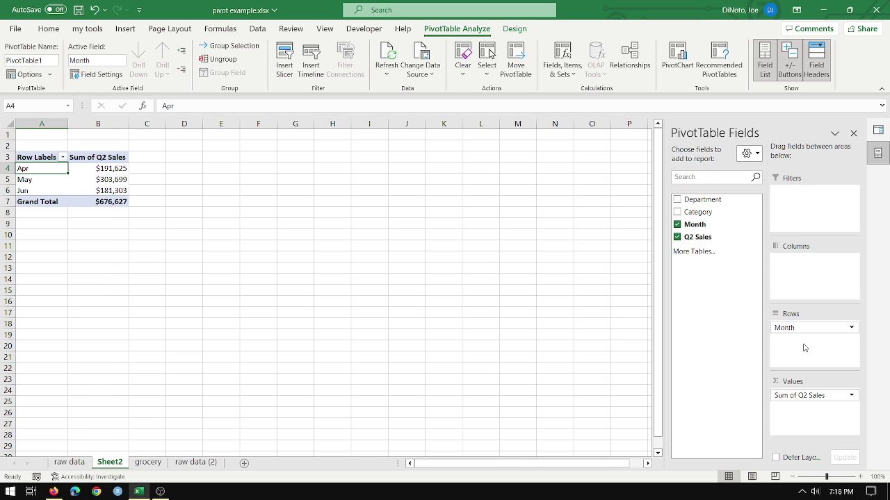
Insert a blank column A before the pivot table and widen it.
left_click(41, 124)
right_click(42, 123)
key("Escape")
key("ctrl+shift+plus")
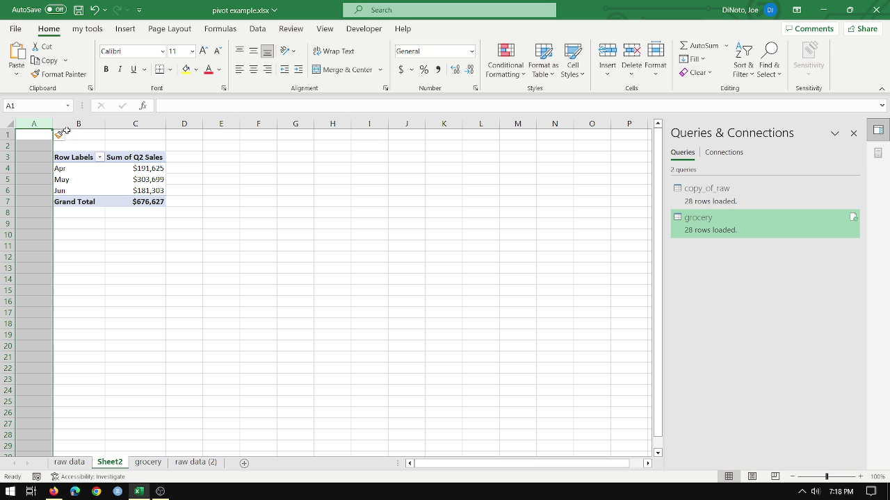
left_click_drag(53, 124, 203, 119)
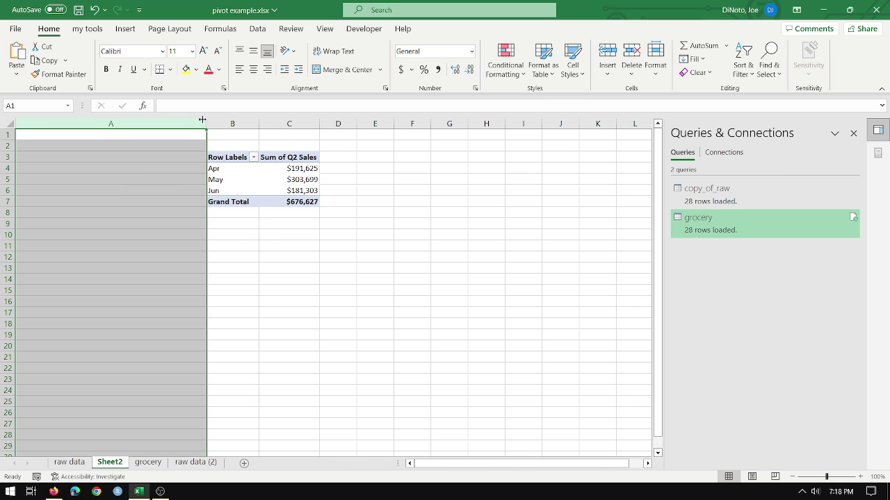
left_click(124, 192)
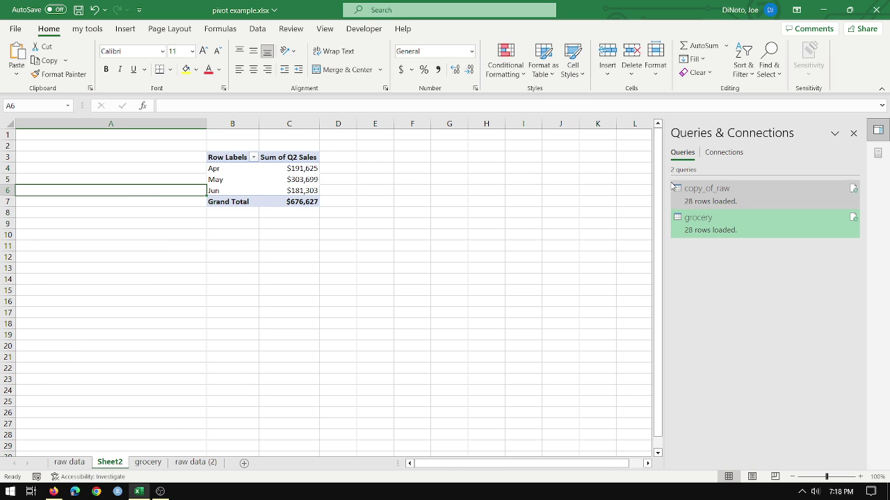
Insert Department and Category slicers for the pivot table.
left_click(274, 188)
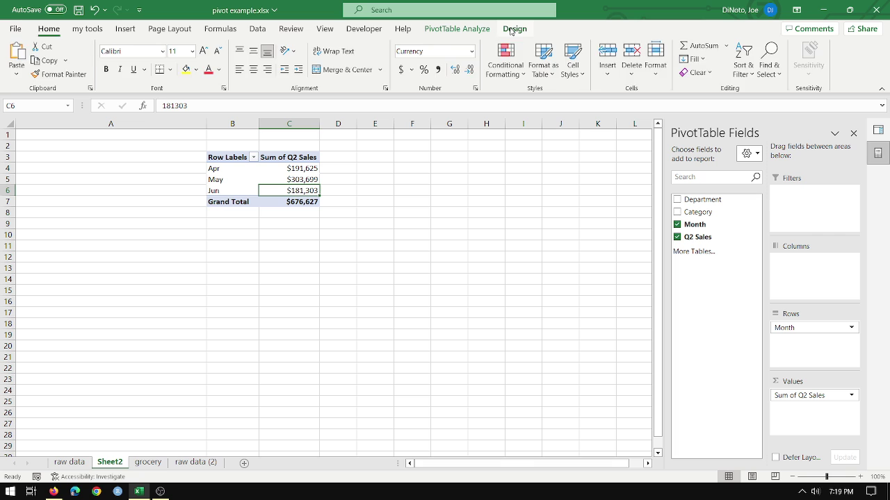
left_click(513, 30)
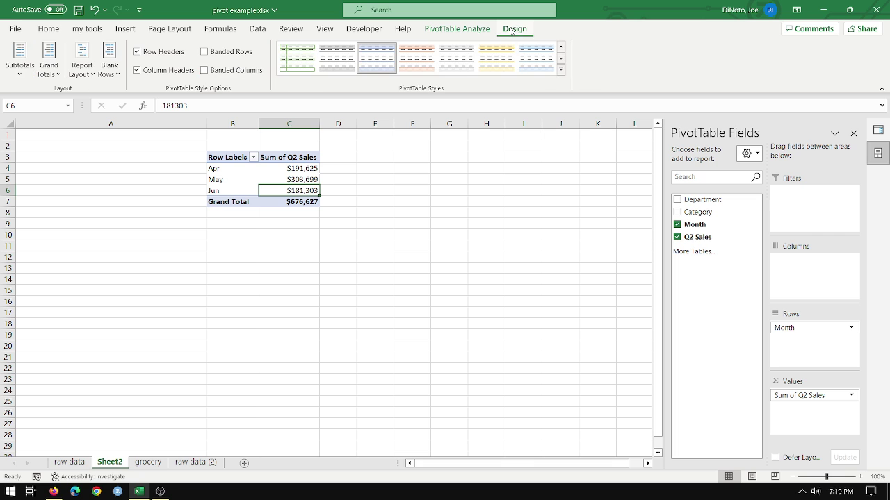
left_click(470, 31)
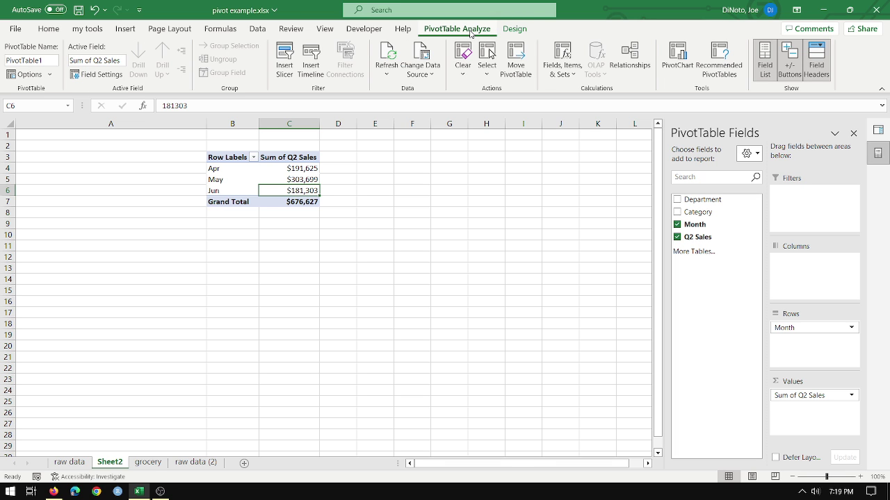
left_click(292, 57)
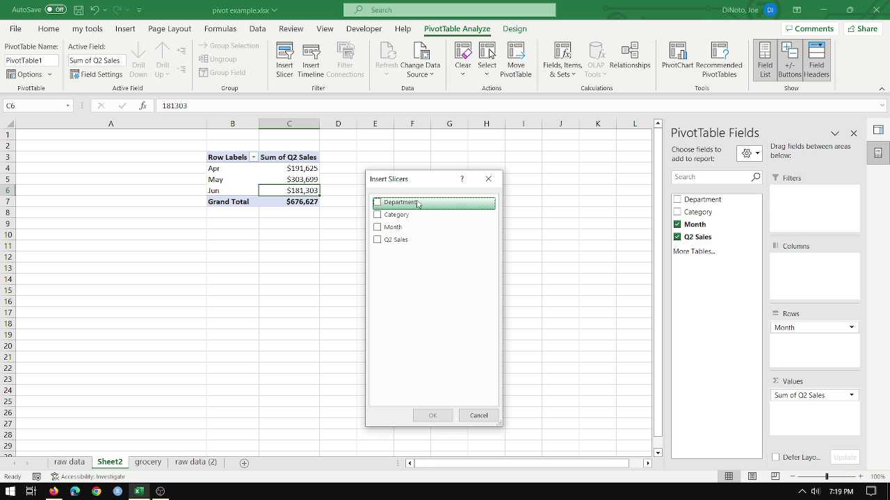
left_click(378, 206)
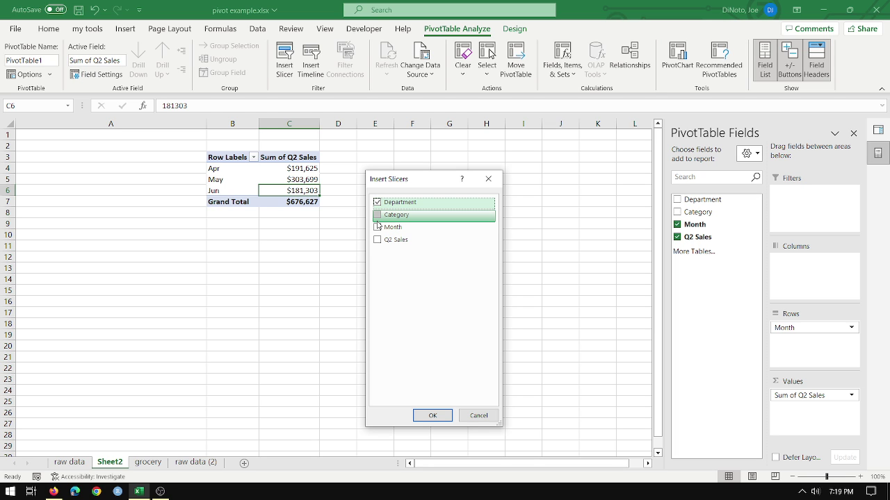
left_click(377, 215)
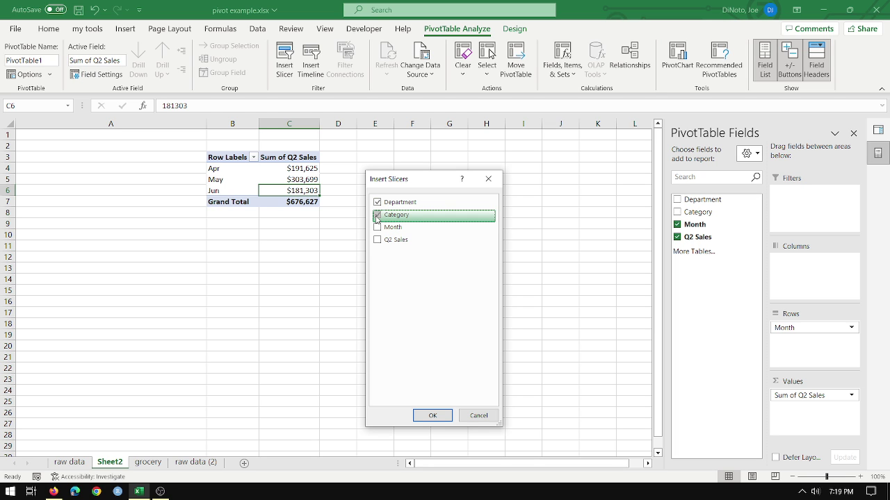
left_click(433, 416)
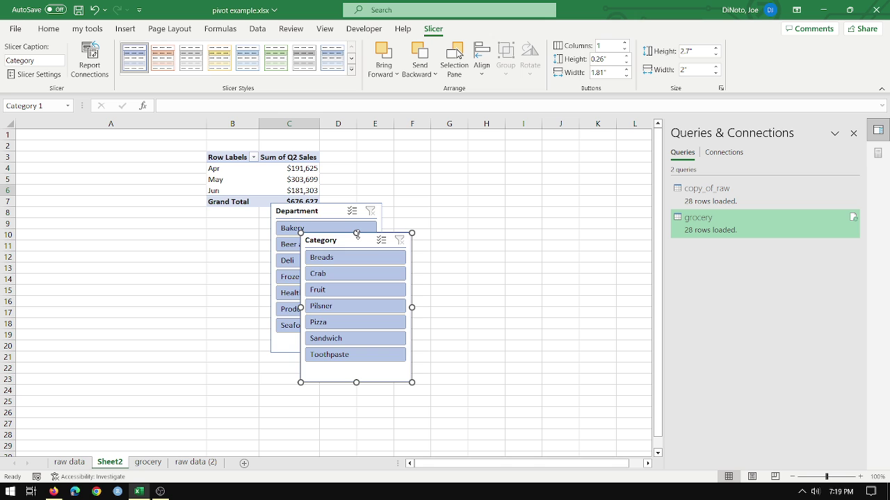
Move the Category and Department slicers to the sheet's top-left and try the Breads filter.
left_click_drag(358, 238, 89, 142)
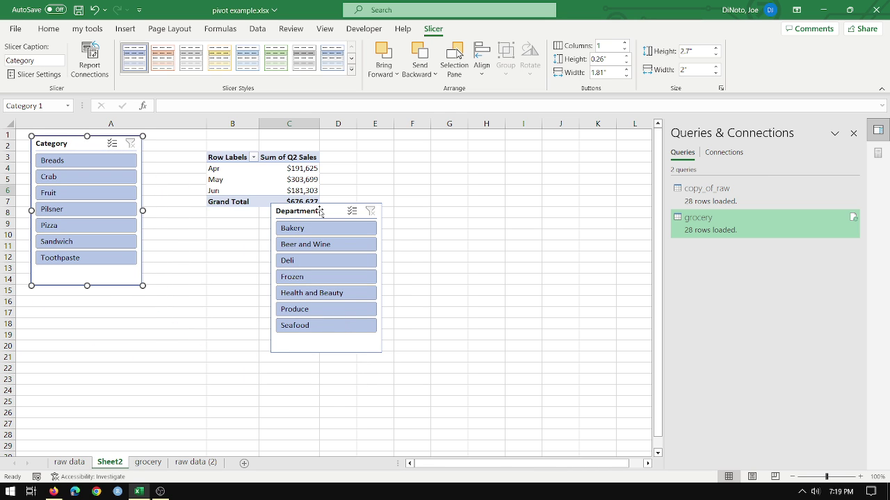
left_click_drag(318, 210, 287, 120)
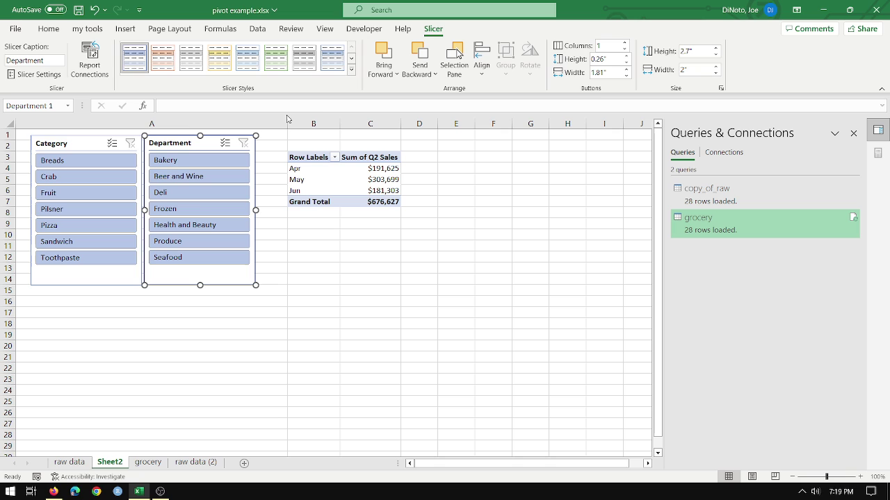
left_click(99, 167)
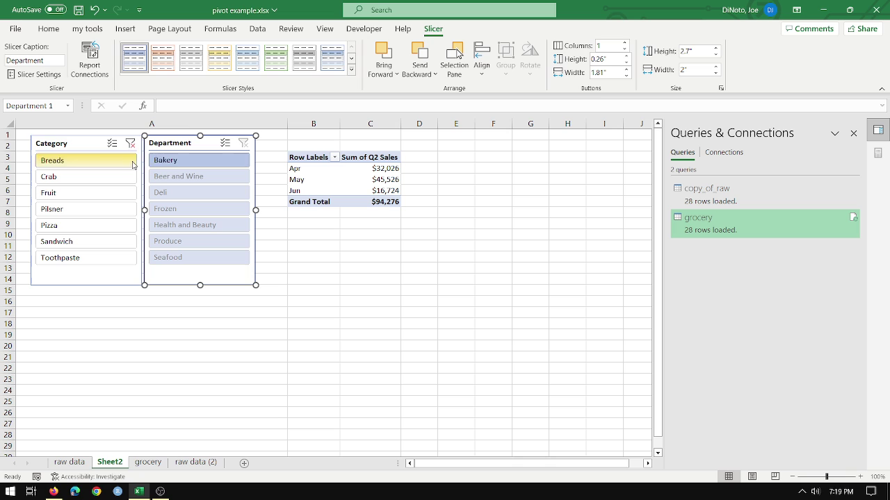
Test Frozen, Bakery, Crab, Fruit and Pilsner filters, ending on Sandwich totalling $92,874.
left_click(196, 211)
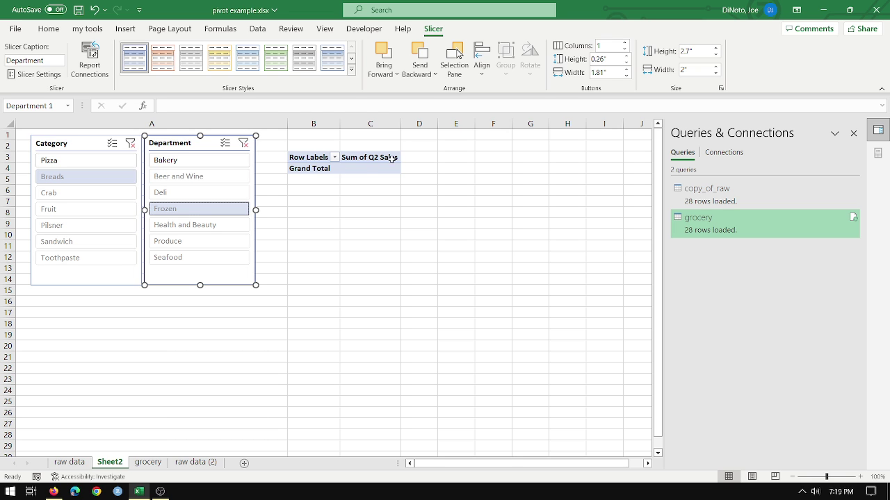
left_click(195, 161)
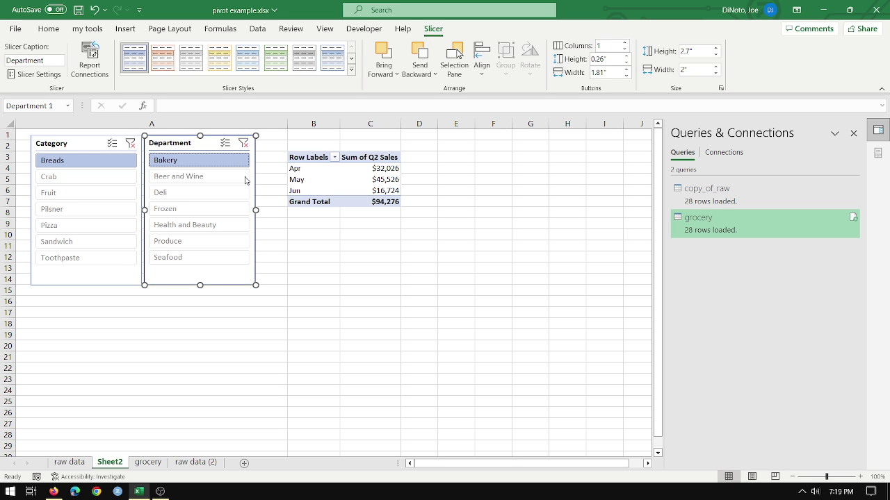
mouse_move(397, 205)
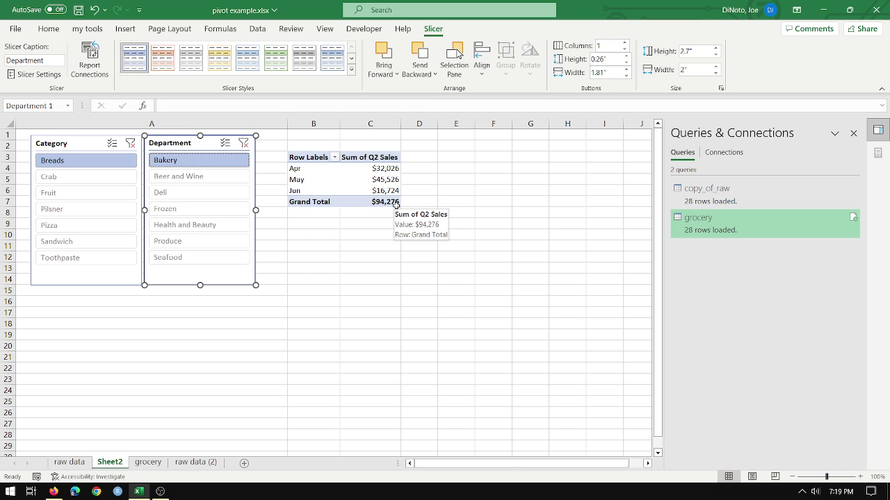
left_click(63, 176)
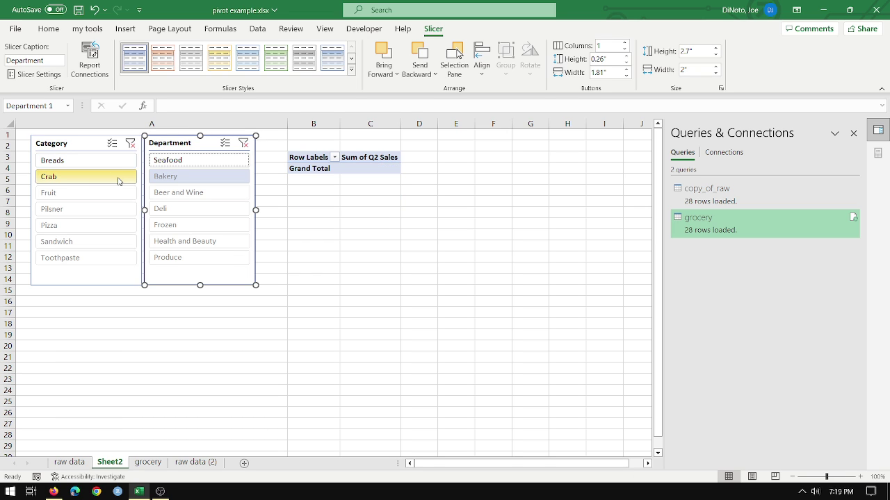
left_click(109, 194)
left_click(108, 209)
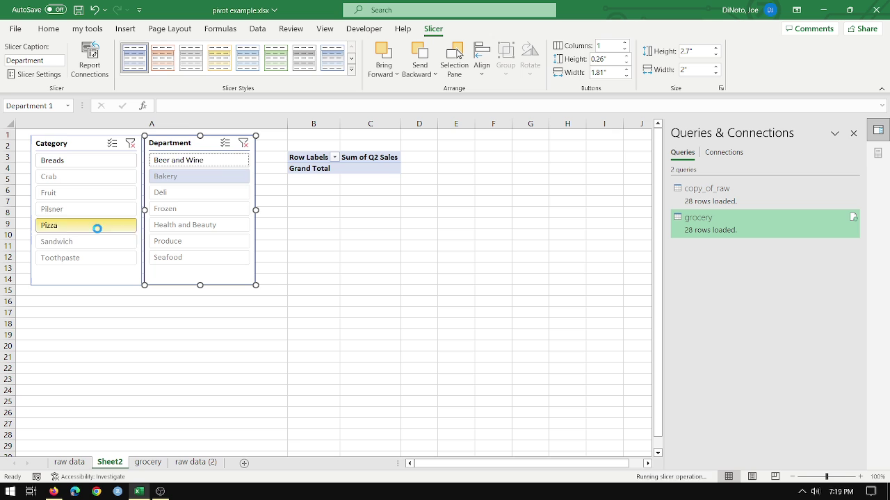
left_click(97, 241)
Rearrange the slicers so Department sits left of Category.
left_click(166, 161)
left_click_drag(183, 148, 54, 184)
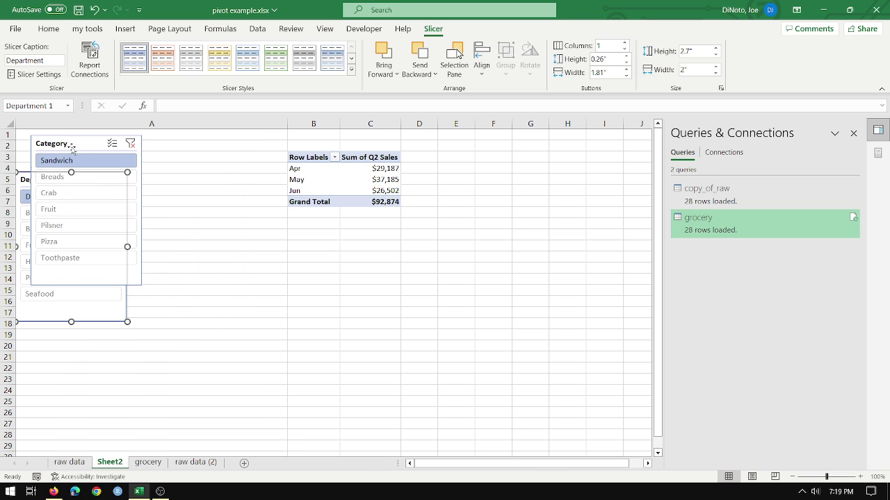
left_click_drag(79, 145, 217, 157)
left_click_drag(70, 179, 98, 157)
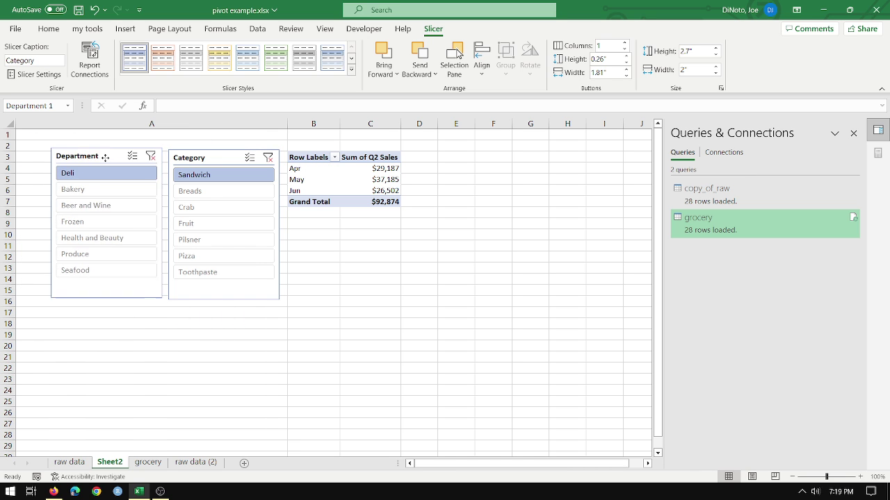
Filter the pivot to Beer and Wine Pilsner, totalling $109,194.
left_click(87, 193)
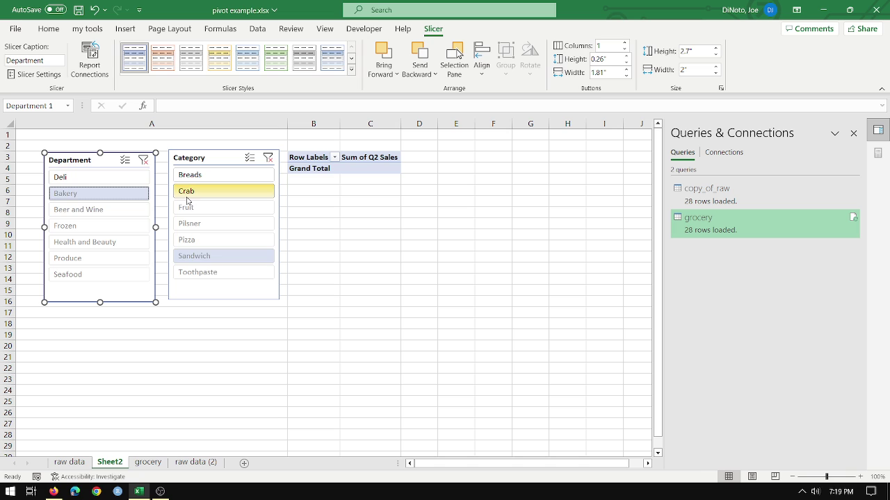
left_click(191, 175)
left_click(78, 193)
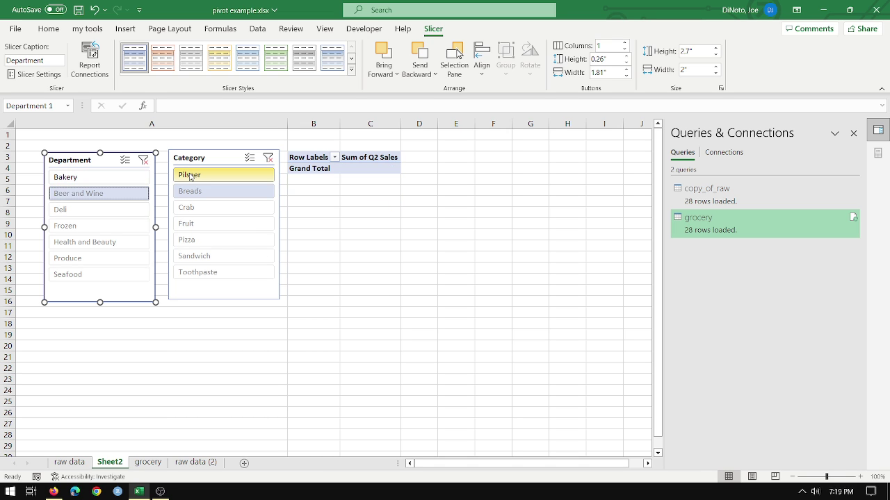
left_click(191, 175)
left_click(212, 157)
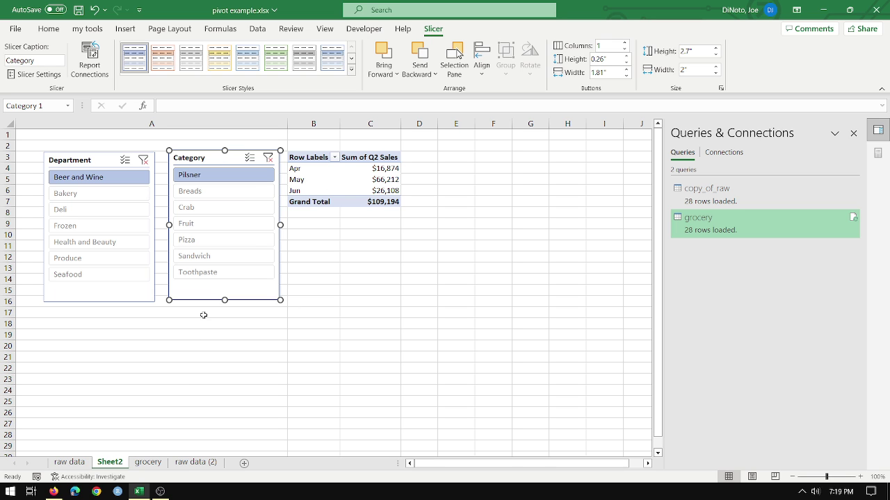
On raw data (2), add a Seafood Salmon row 16 with amounts 25,686 and 125.
left_click(186, 466)
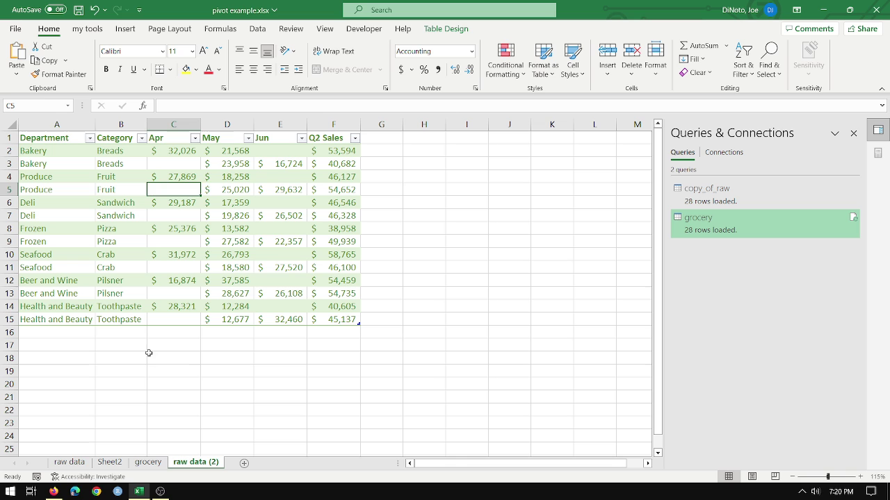
left_click(67, 332)
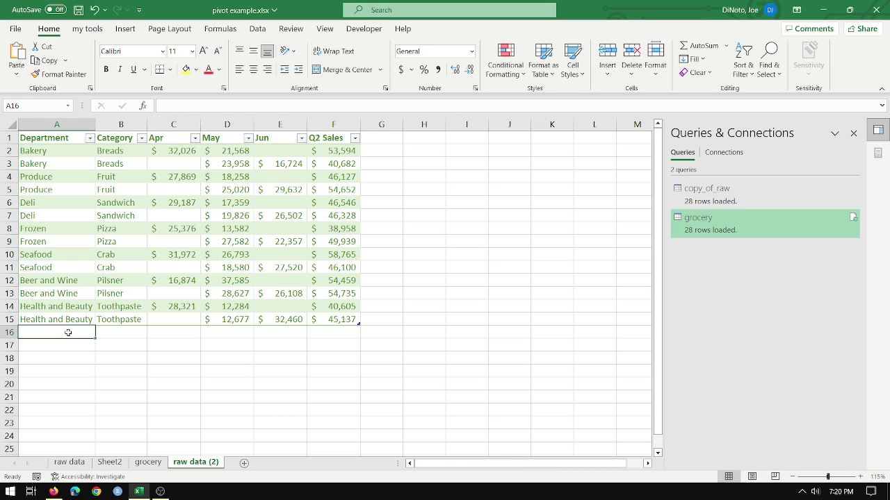
type("Seafood")
key("Tab")
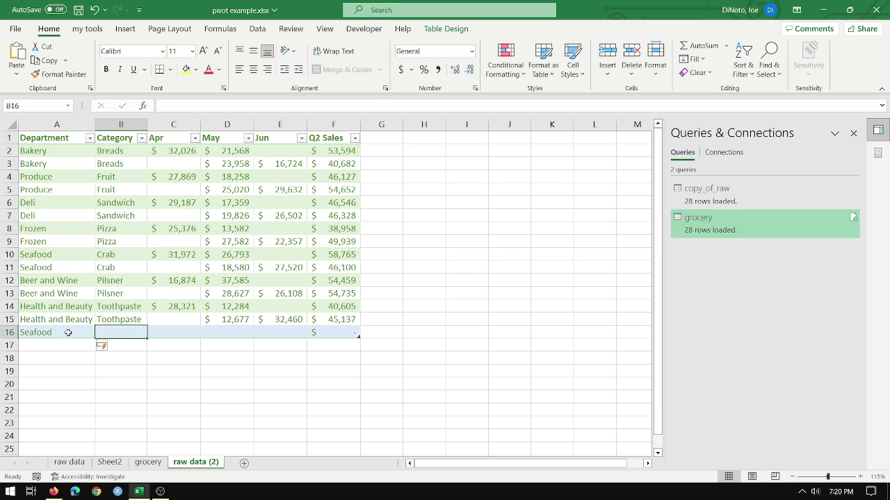
type("Salmon")
key("Tab")
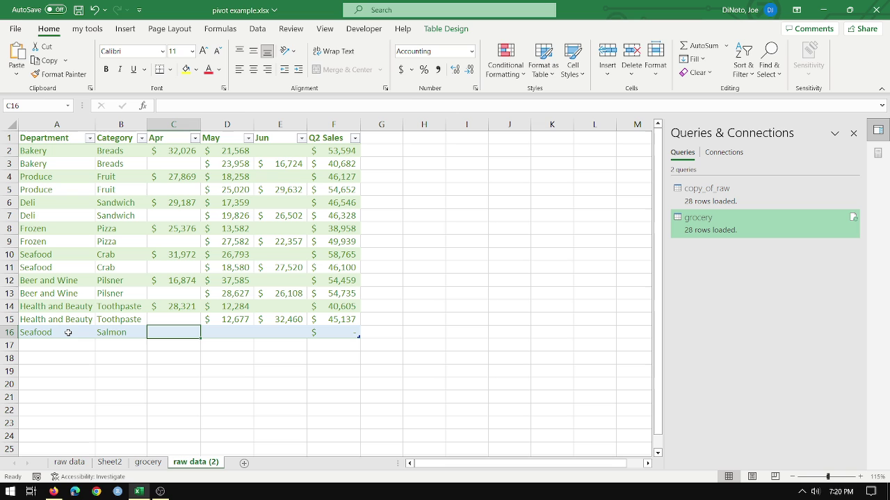
type("25,686")
key("Return")
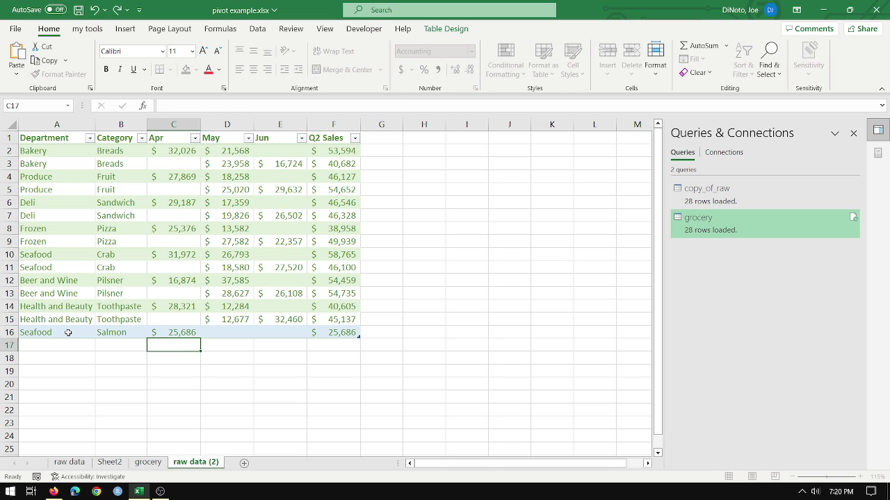
key("Up")
key("Right")
type("125")
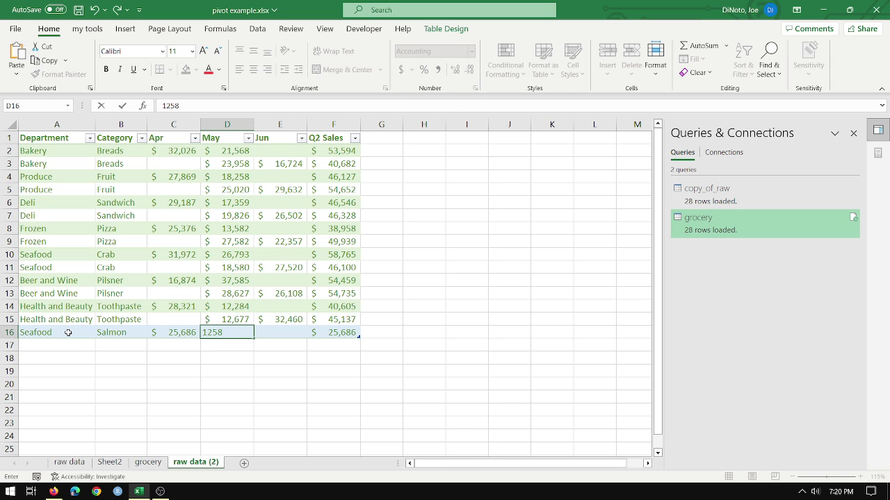
key("Return")
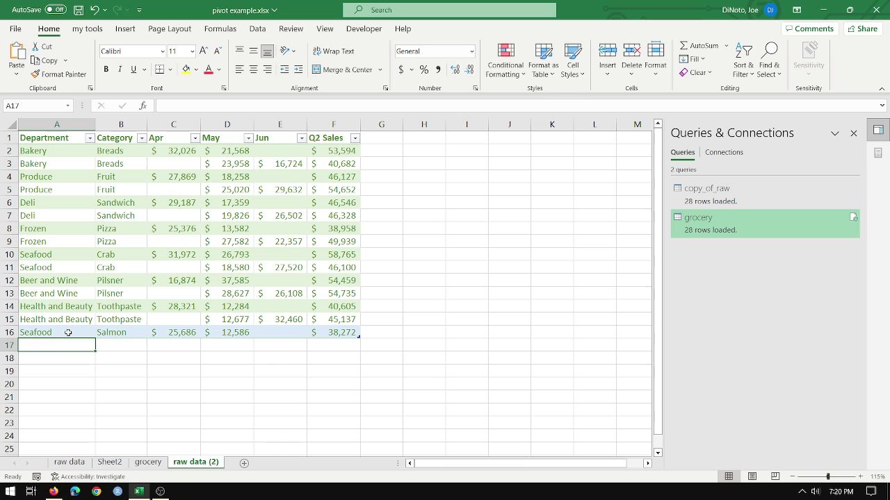
Add a Seafood Salmon row 17 with amounts 35,896 and 12,358.
type("Seaf")
key("Tab")
type("Sal")
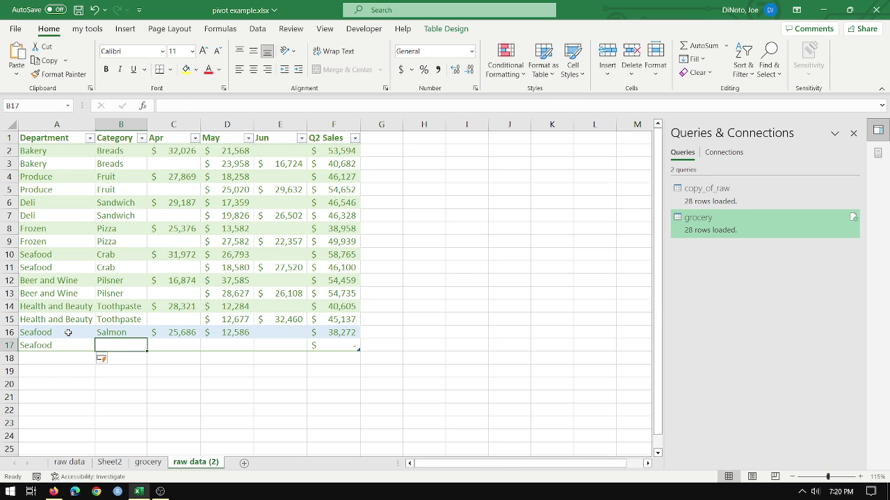
key("Tab")
type("35896")
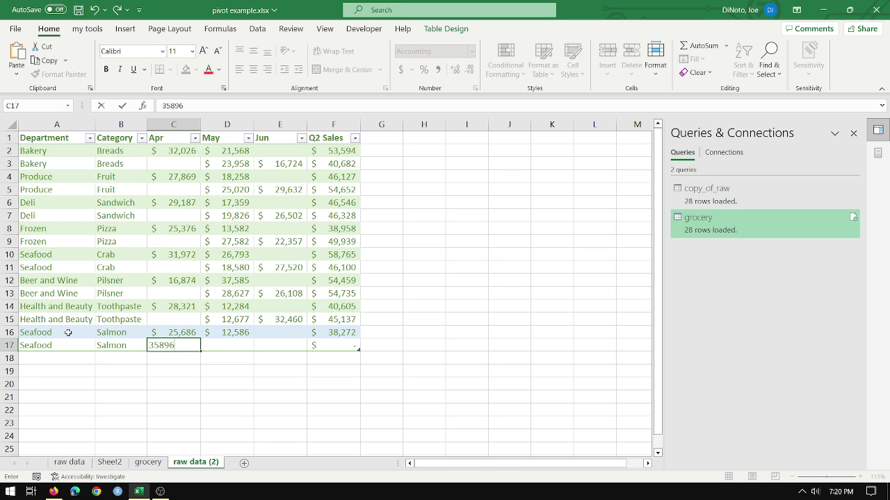
key("Tab")
type("12358")
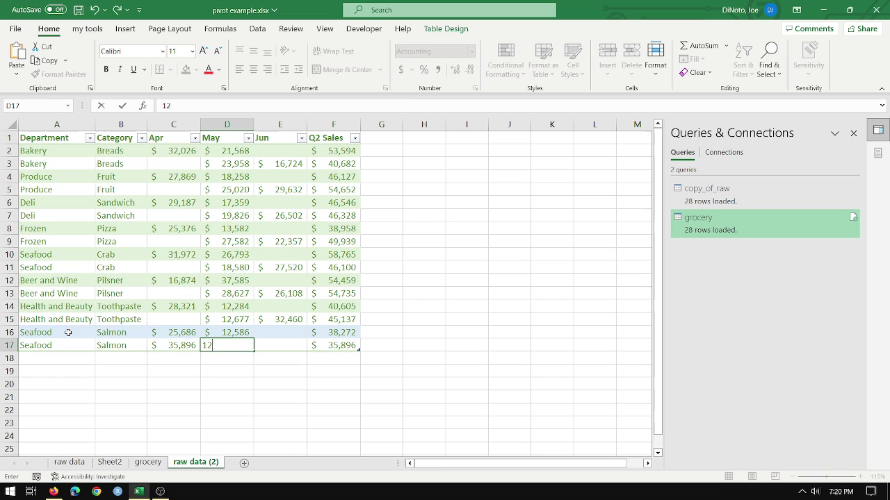
key("Return")
key("Up")
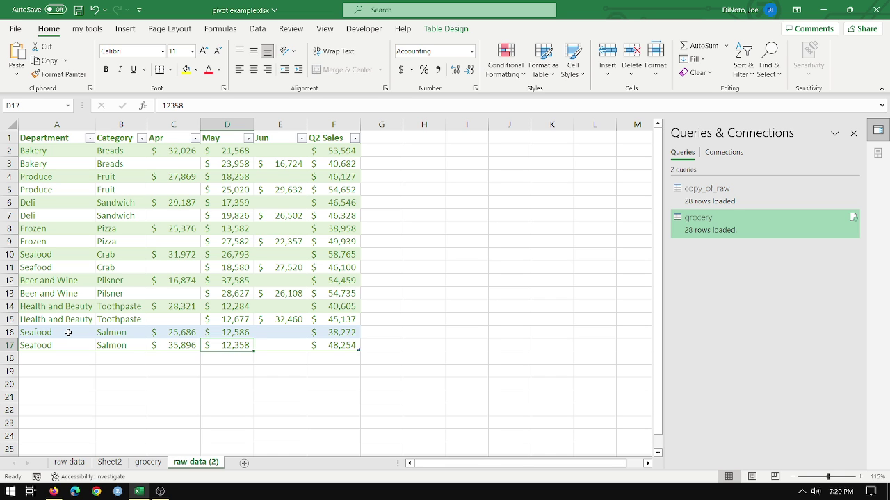
Shift row 17's amounts one column right into May and Jun.
left_click_drag(186, 346, 273, 347)
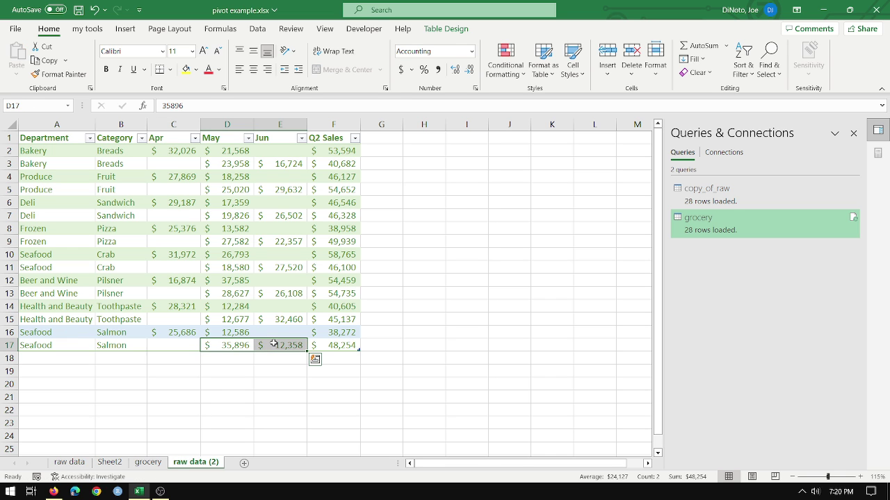
left_click(166, 343)
left_click_drag(174, 335, 276, 350)
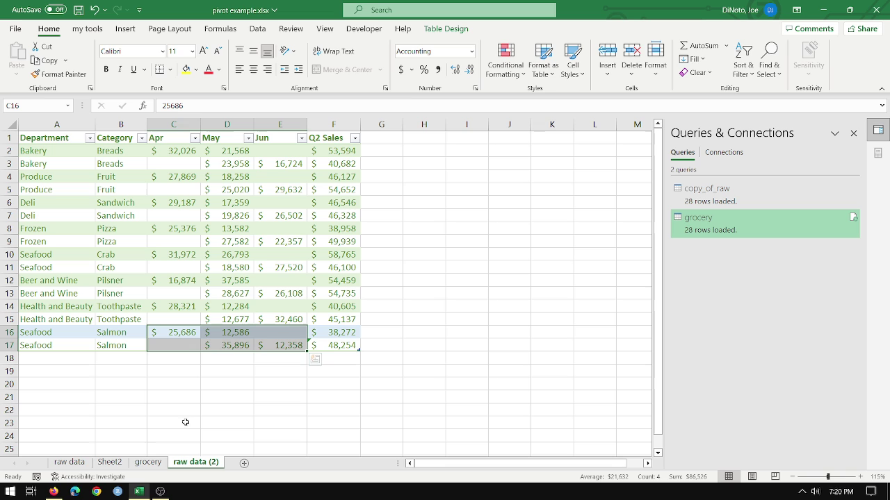
On Sheet2, try the Frozen and Pizza filters, then refresh all data.
left_click(110, 462)
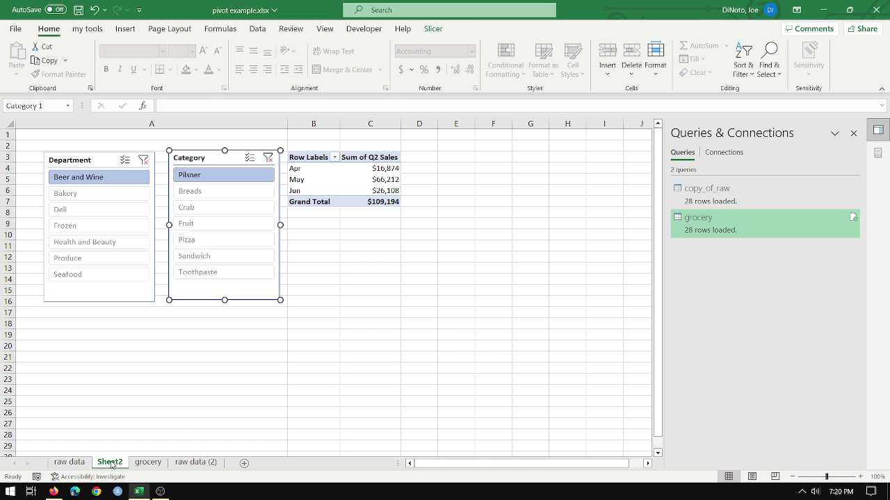
left_click(83, 226)
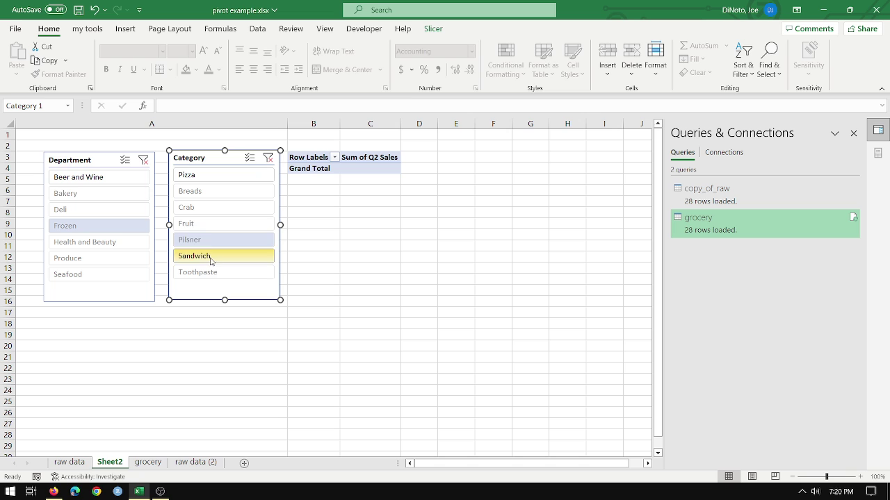
left_click(209, 174)
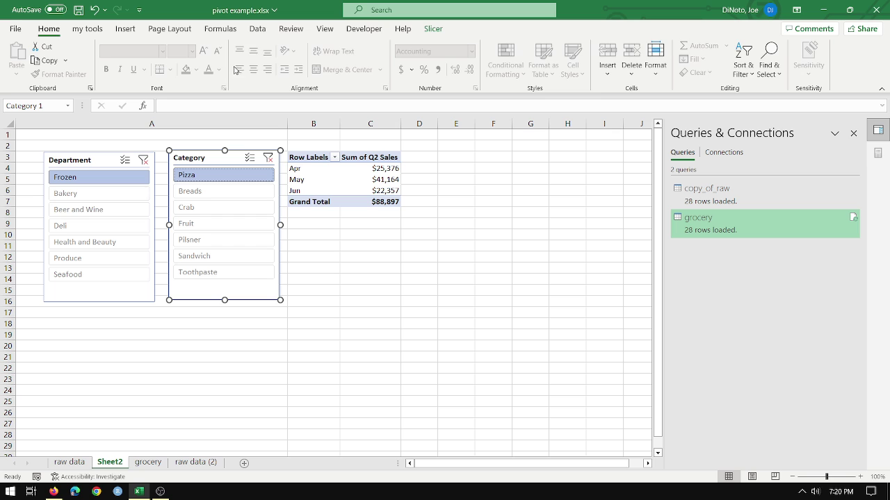
left_click(257, 29)
left_click(204, 54)
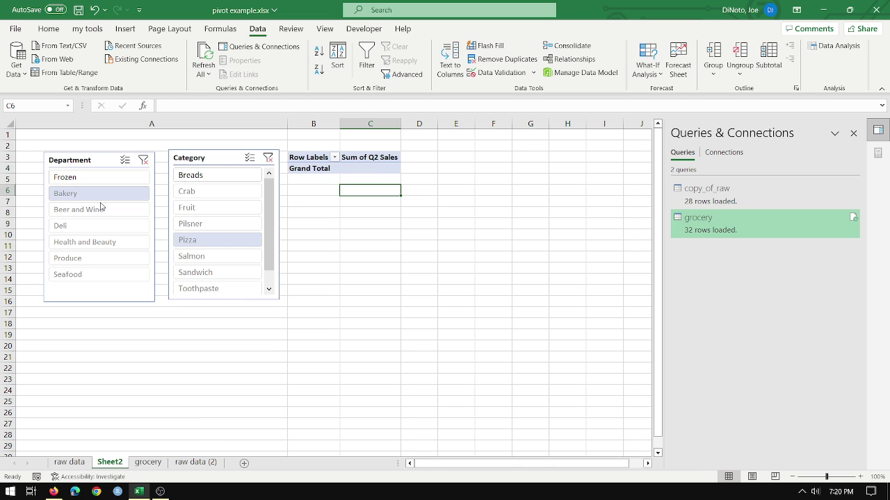
Filter the pivot to Seafood Salmon ($86,526), then return to raw data (2)'s first empty row.
left_click(94, 275)
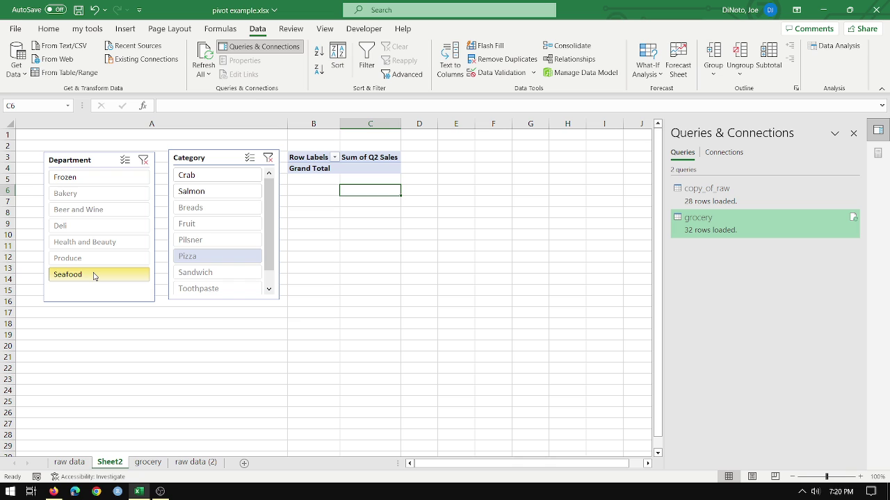
left_click(214, 192)
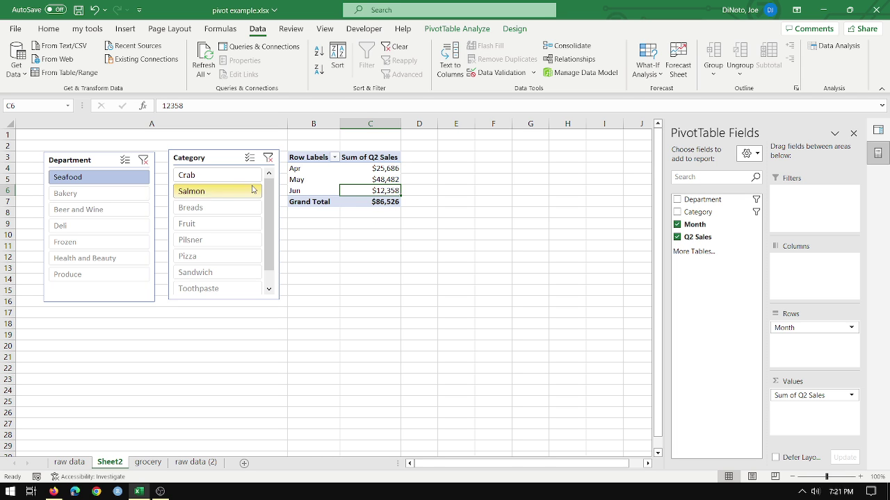
left_click(202, 463)
left_click(80, 356)
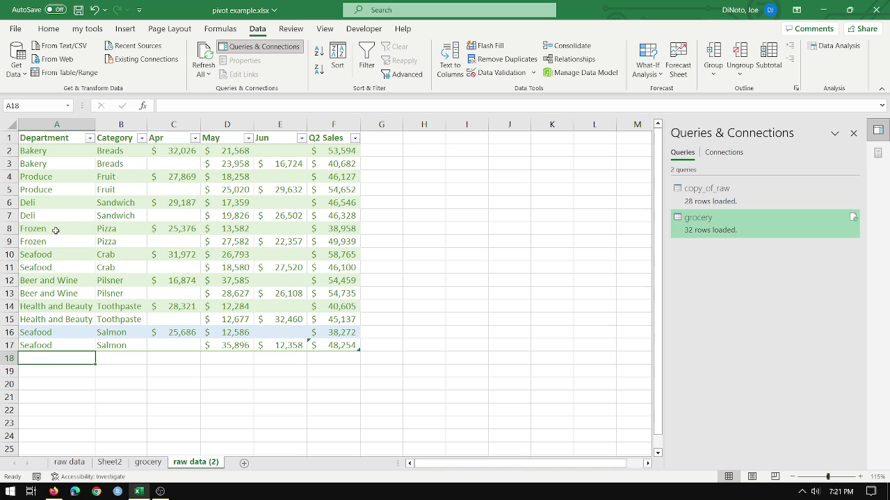
Add a Frozen Veggies row 18 with amounts 12,583 and 12,222 ($24,805).
type("Frozen")
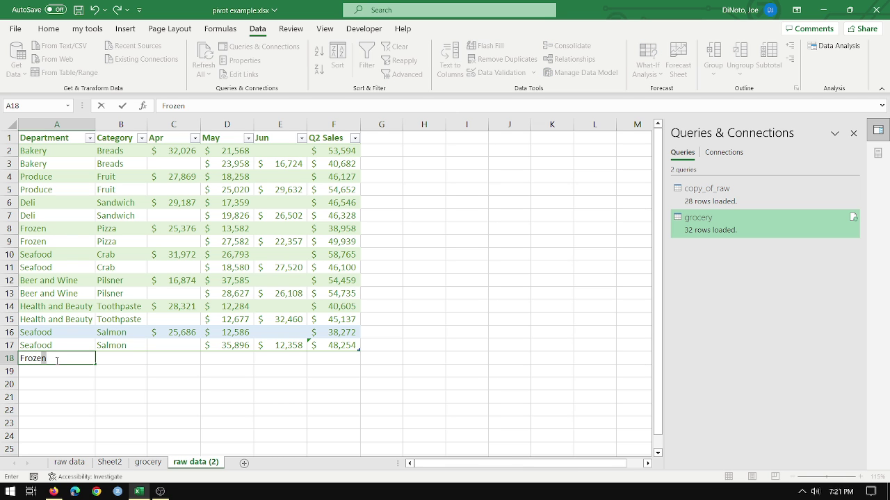
key("Tab")
type("Vegg")
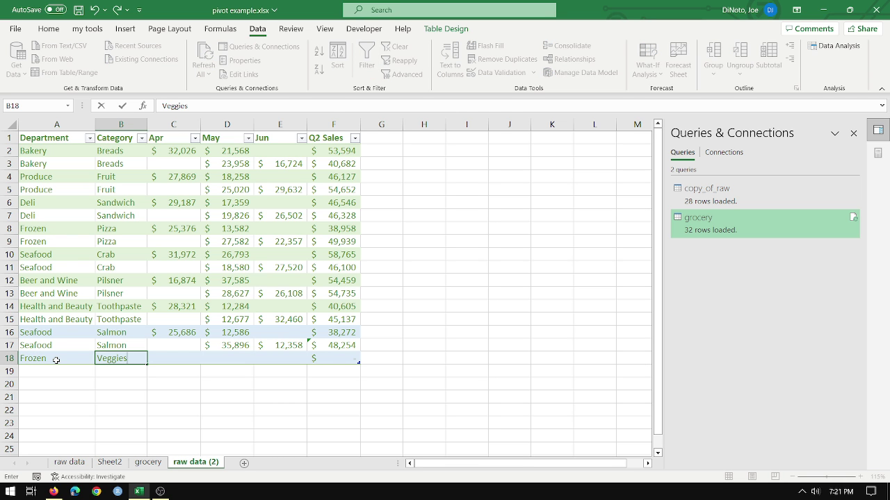
key("Tab")
type("12583")
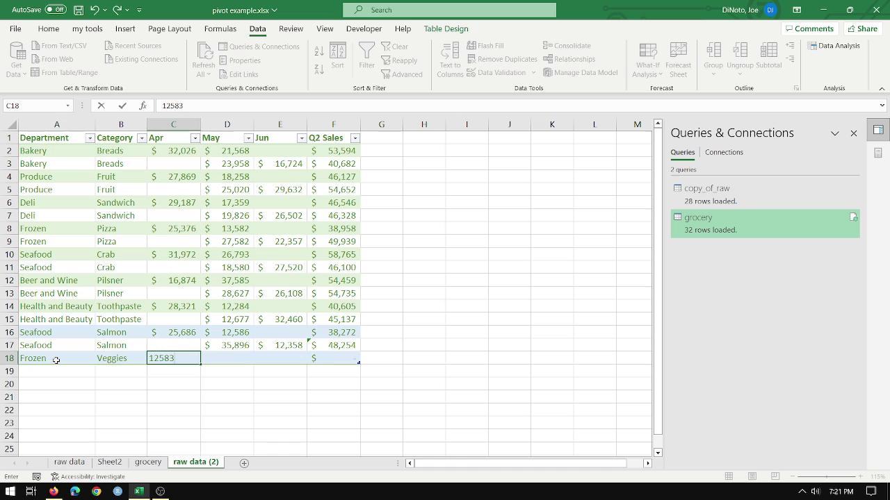
key("Return")
key("Tab")
type("1")
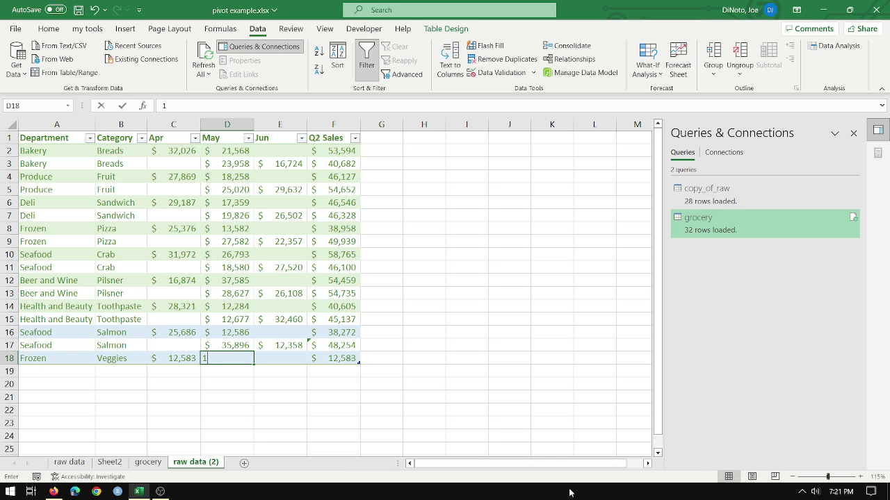
type("2,222")
key("Return")
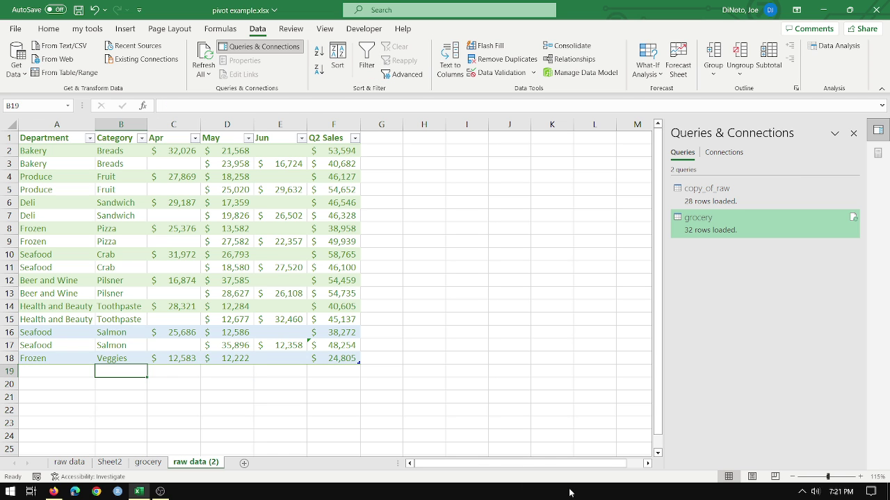
Add a second Frozen Veggies row with 25,689 and 62,583 ($88,272), then return to Sheet2.
key("Left")
type("Frozen")
key("Tab")
type("Ve")
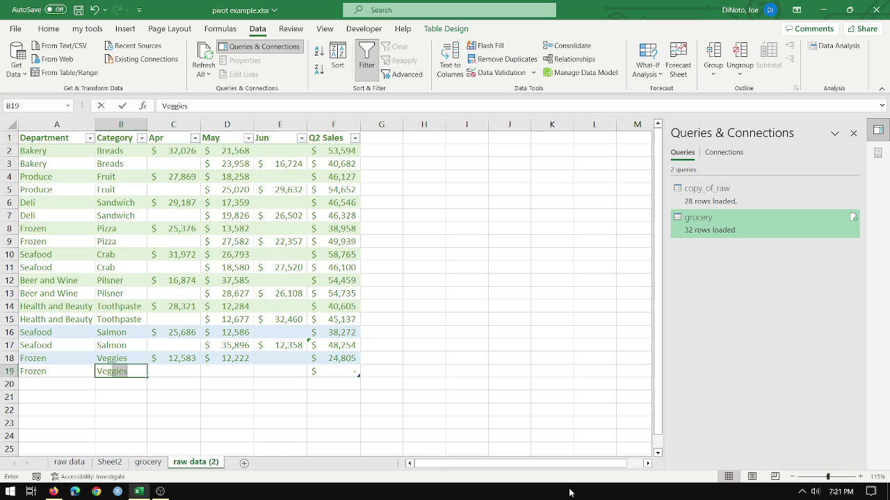
key("Tab")
key("Tab")
type("25")
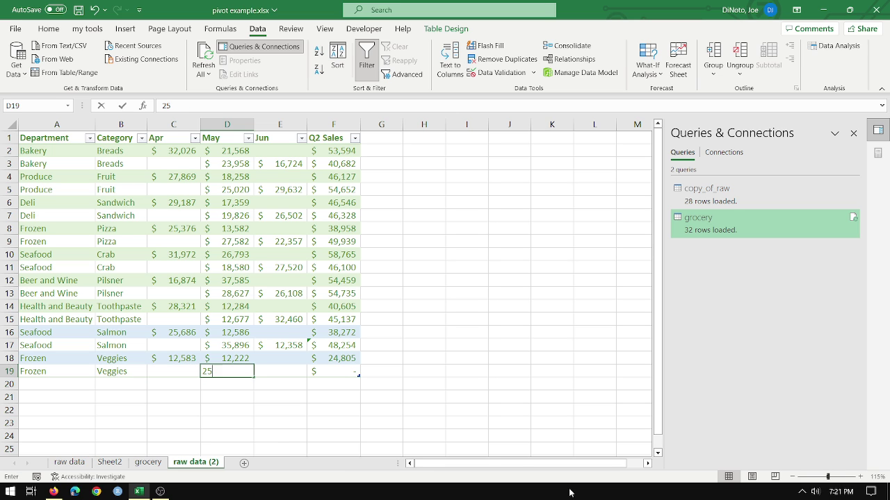
type(",689")
key("Tab")
type("625")
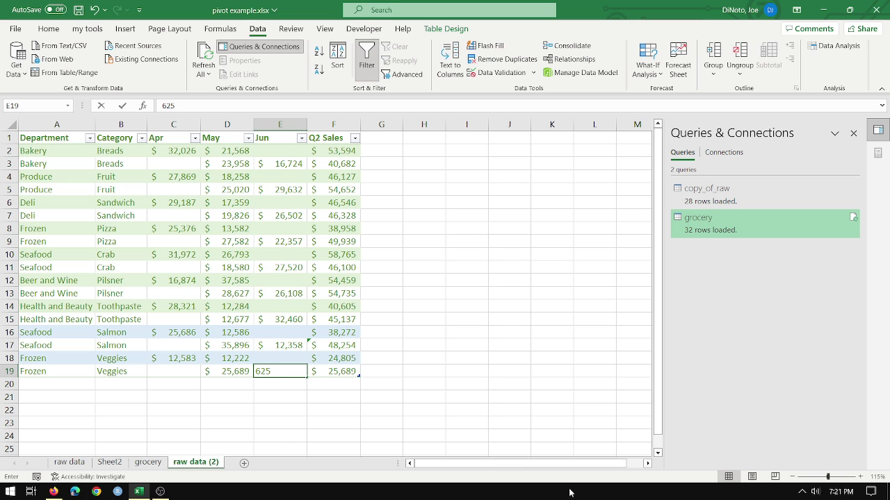
type("83")
key("ctrl+Return")
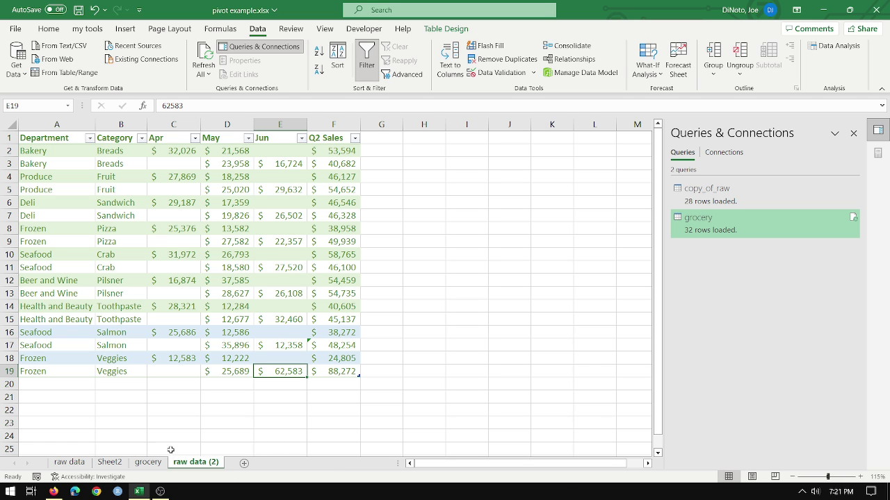
left_click(108, 462)
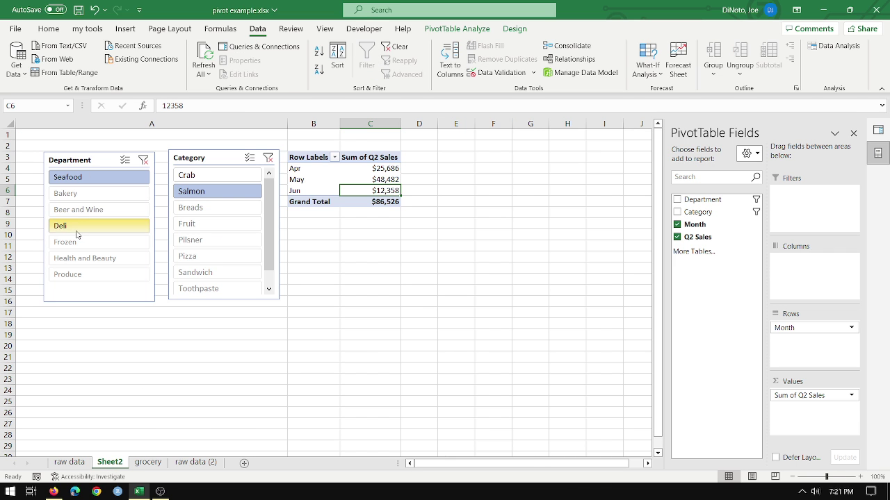
Refresh the pivot, check Frozen Veggies, then filter to Bakery Breads for $94,276.
left_click(77, 240)
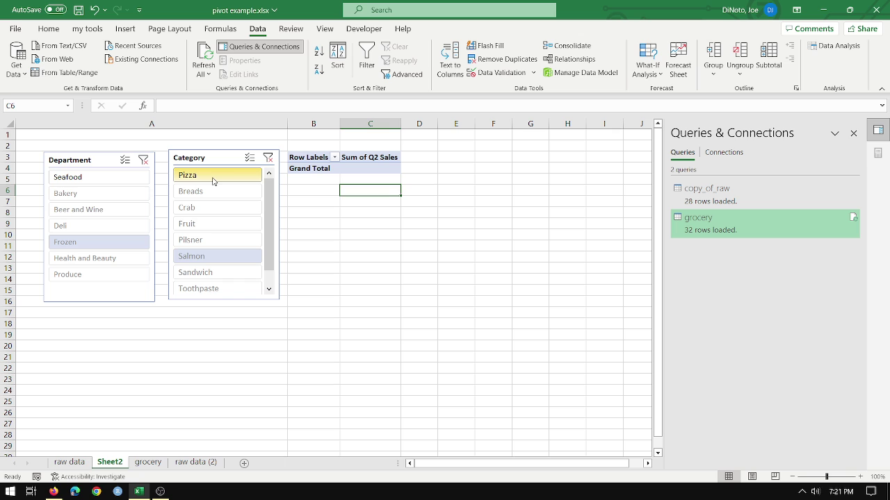
left_click(206, 54)
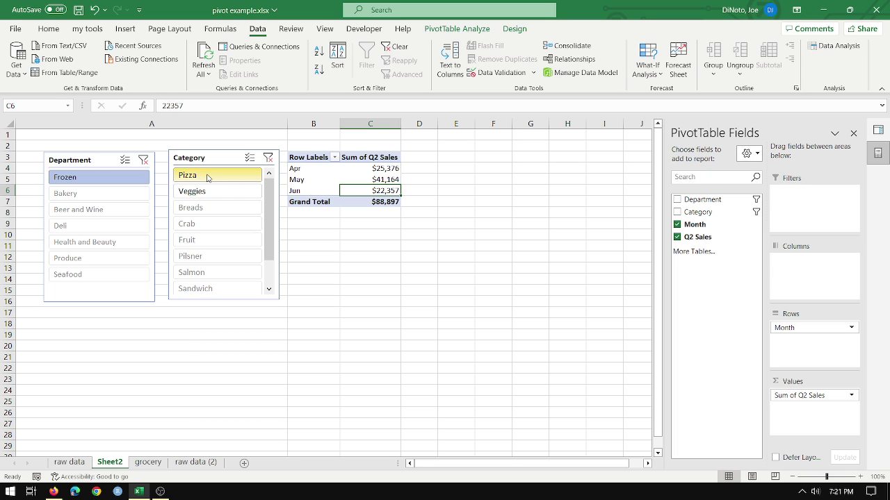
left_click(208, 191)
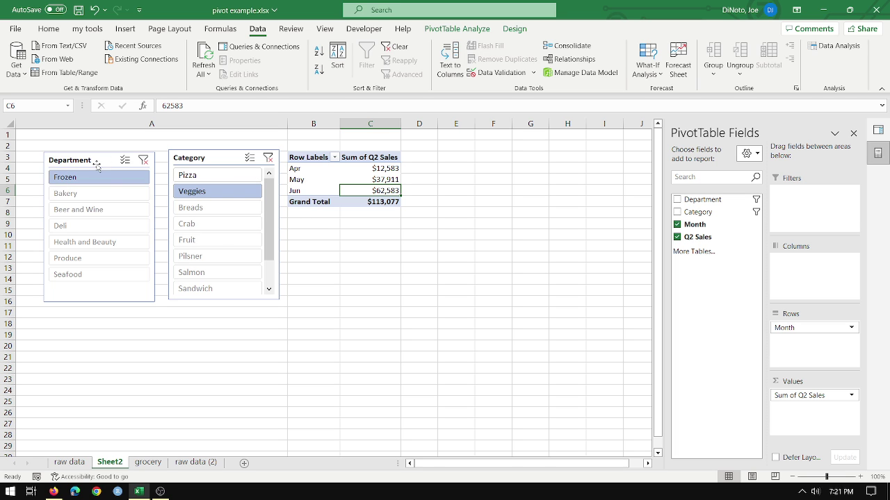
left_click(93, 193)
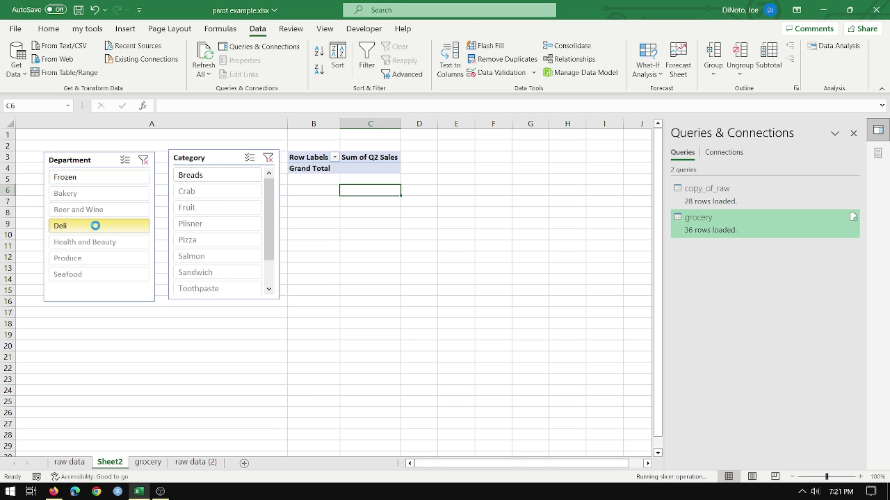
left_click(227, 174)
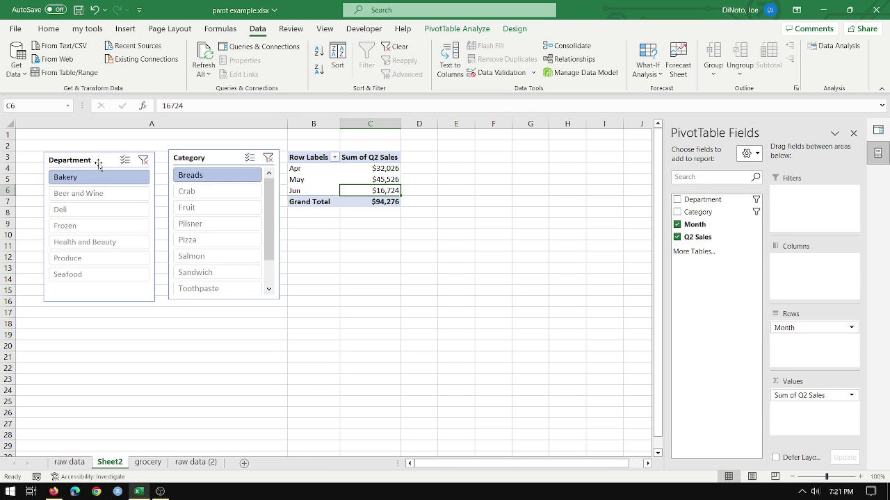
Turn on 'Hide items with no data' in both the Department and Category slicer settings.
right_click(98, 182)
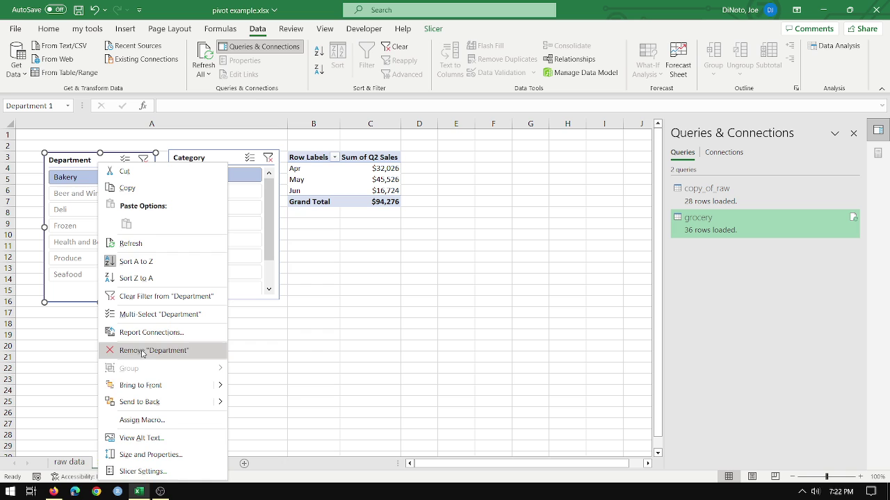
left_click(153, 471)
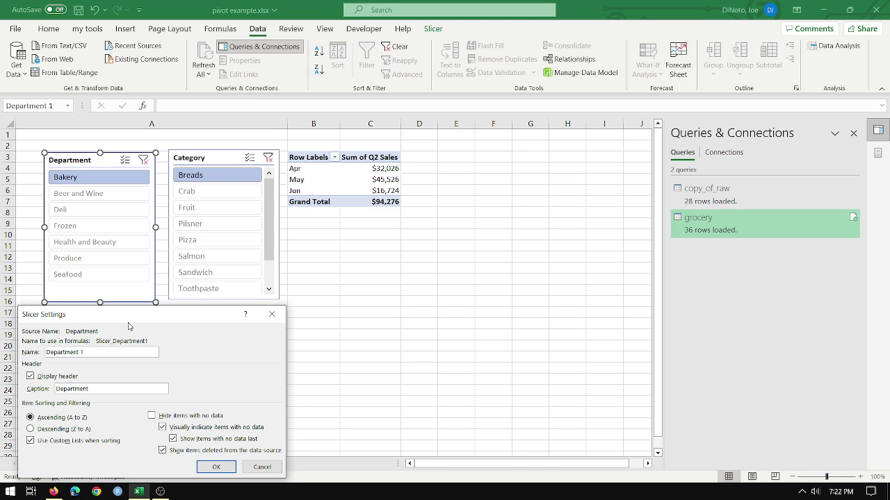
left_click(153, 415)
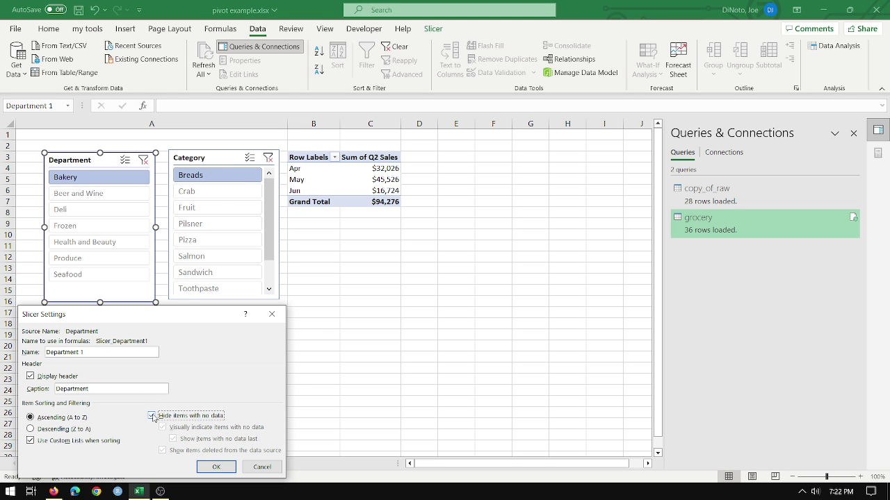
left_click(208, 465)
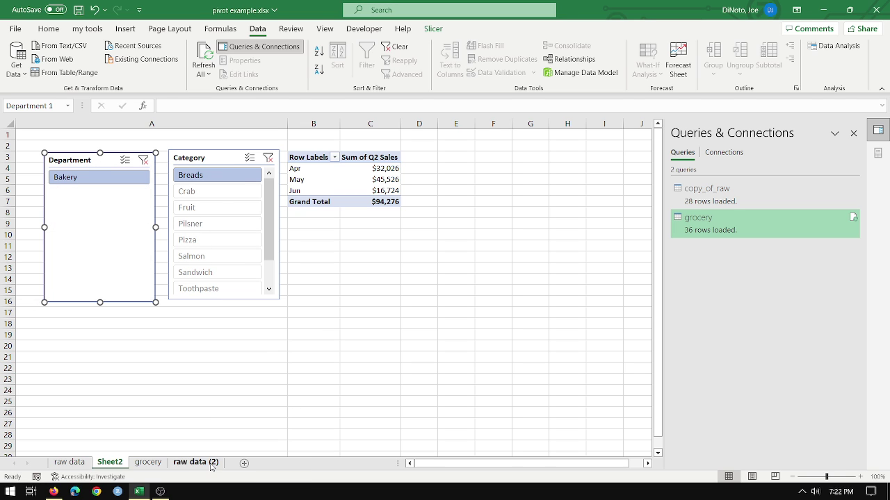
right_click(216, 195)
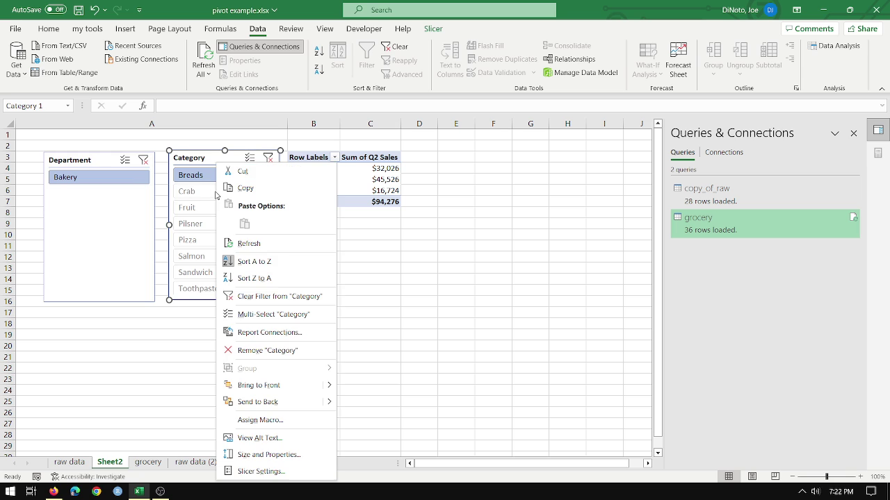
left_click(259, 471)
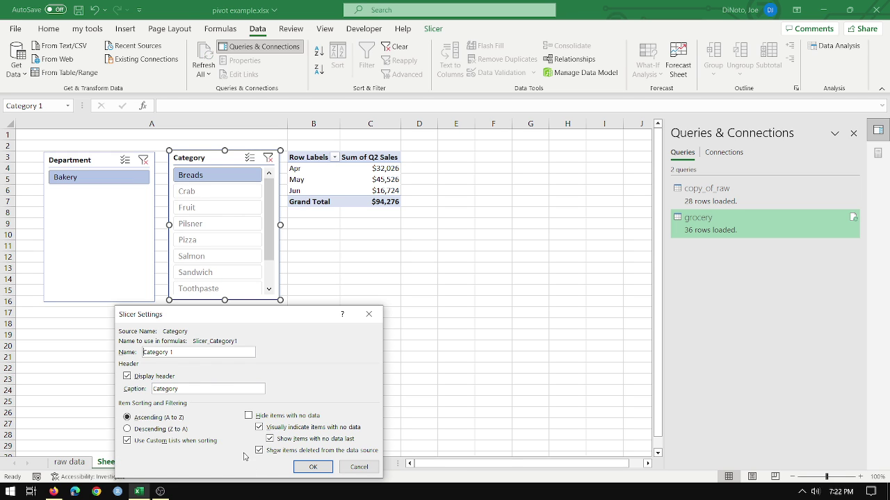
left_click(250, 416)
left_click(312, 467)
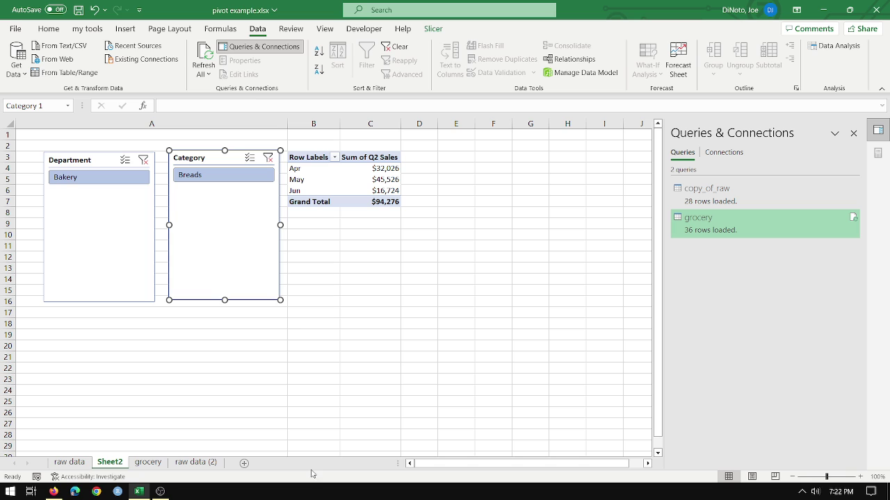
Clear both slicers, test several Department and Category filters like Frozen and Pizza, then clear them.
left_click(268, 158)
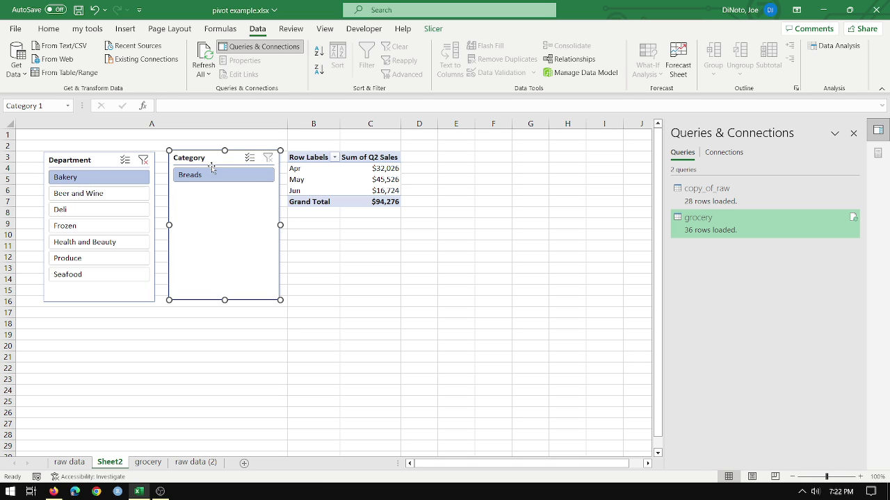
left_click(142, 161)
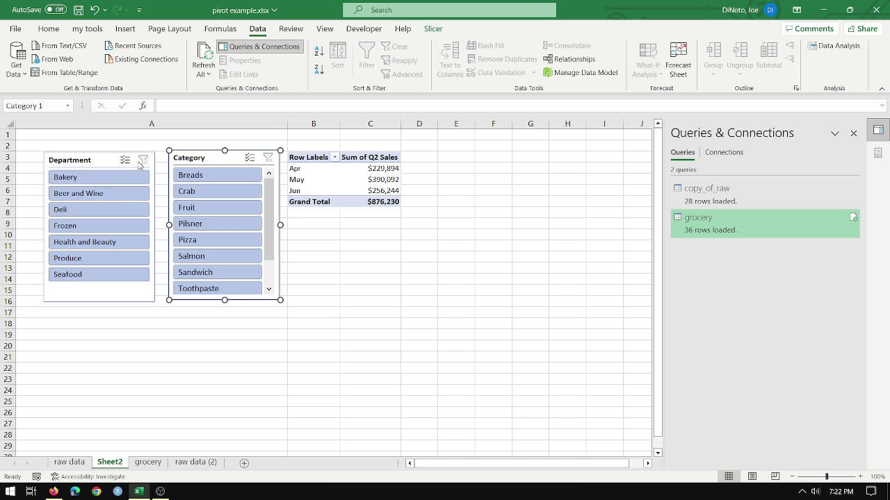
left_click(75, 275)
left_click(87, 258)
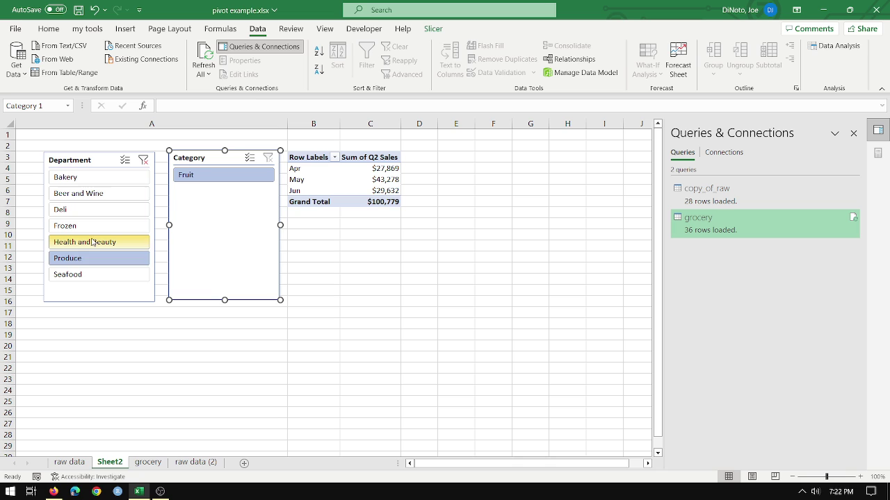
left_click(93, 241)
left_click(92, 226)
left_click(91, 209)
left_click(93, 228)
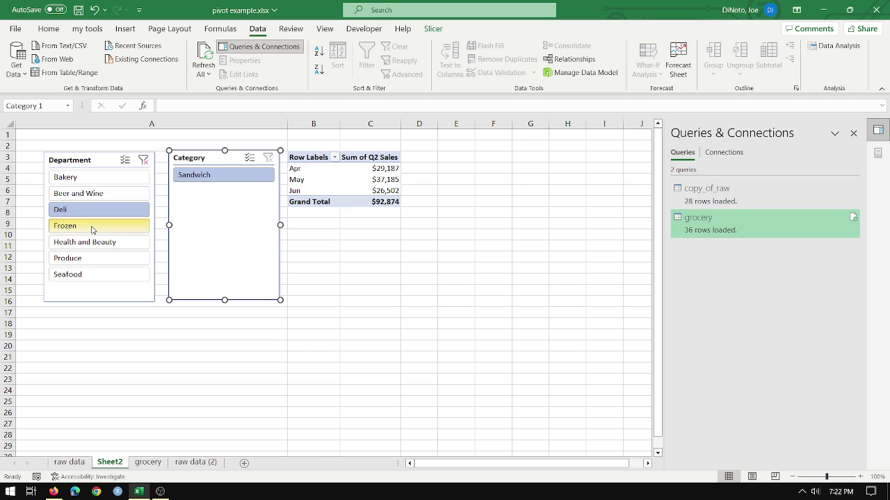
left_click(199, 191)
left_click(198, 175)
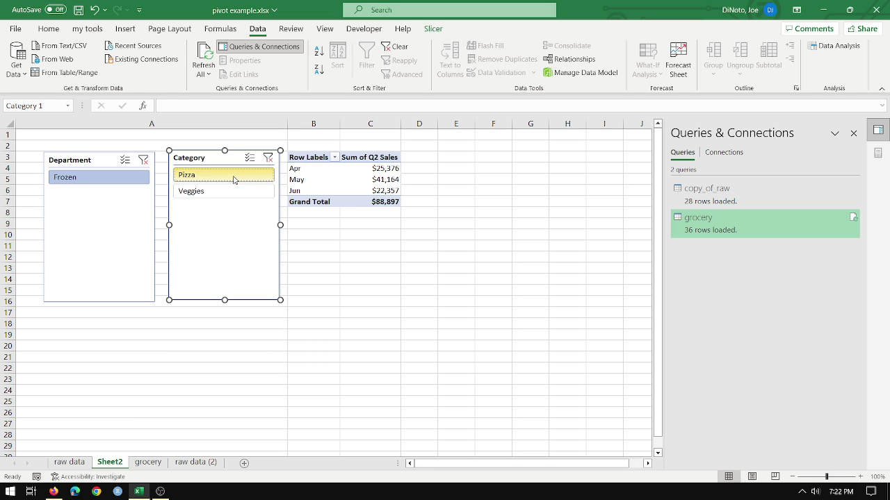
left_click(143, 160)
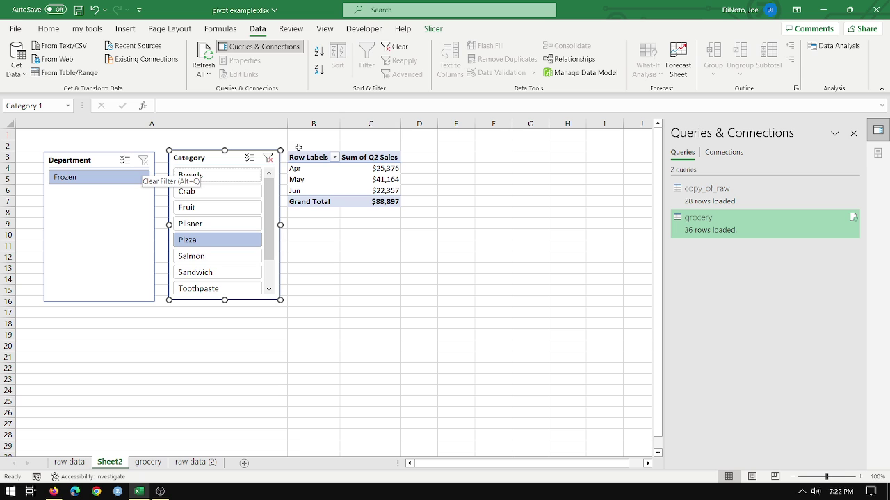
left_click(268, 159)
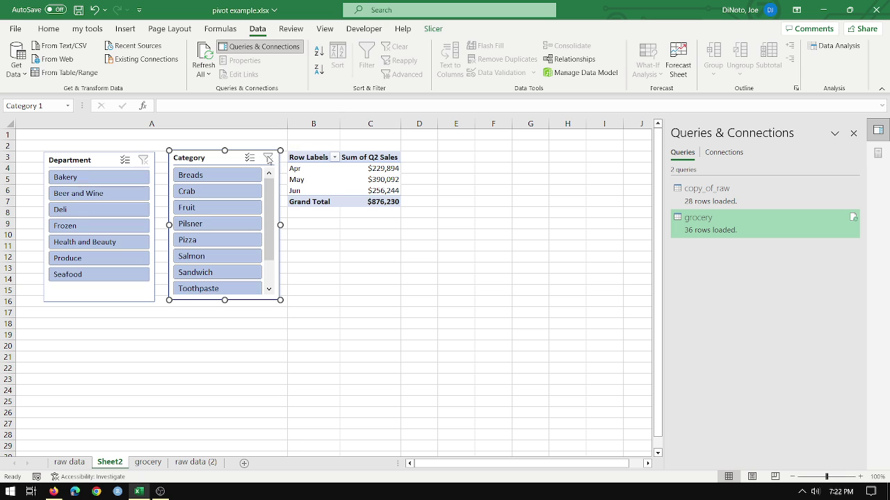
Turn off Hide items with no data in the Department slicer settings.
right_click(94, 165)
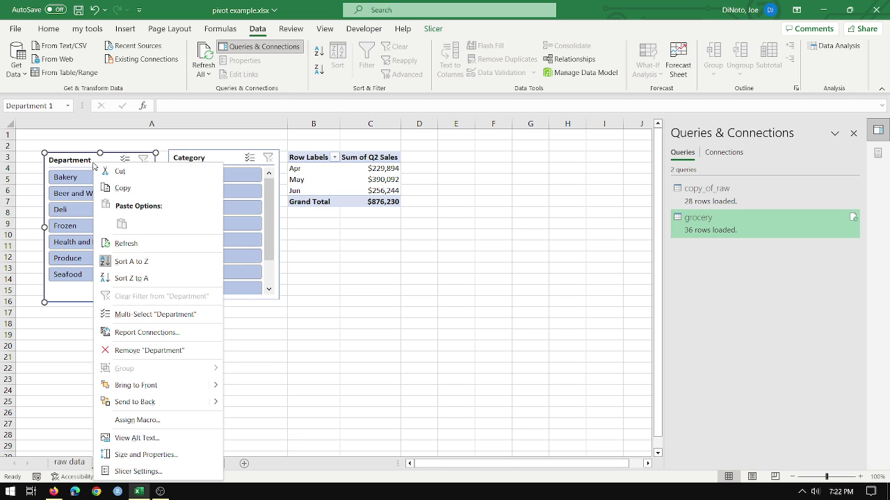
left_click(132, 471)
left_click(139, 417)
left_click(202, 467)
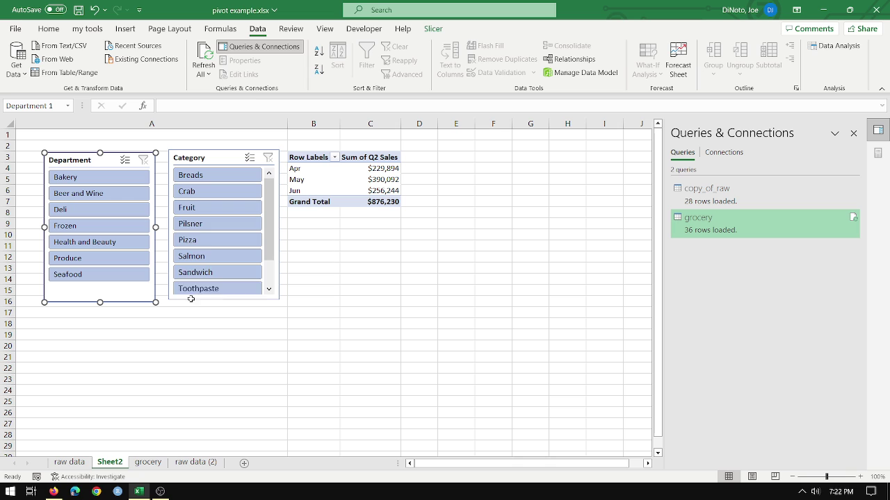
Filter the pivot to the Toothpaste category in Health and Beauty, totalling $85,742.
left_click(210, 207)
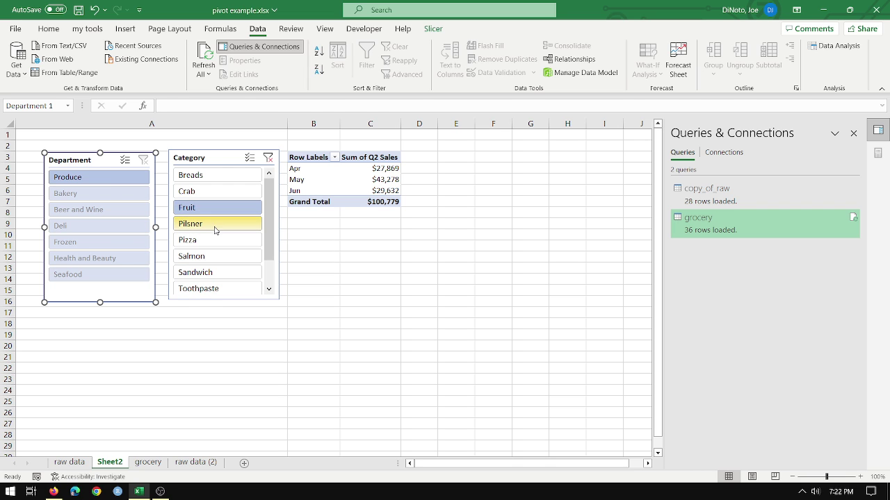
left_click(216, 224)
left_click(208, 289)
left_click(103, 176)
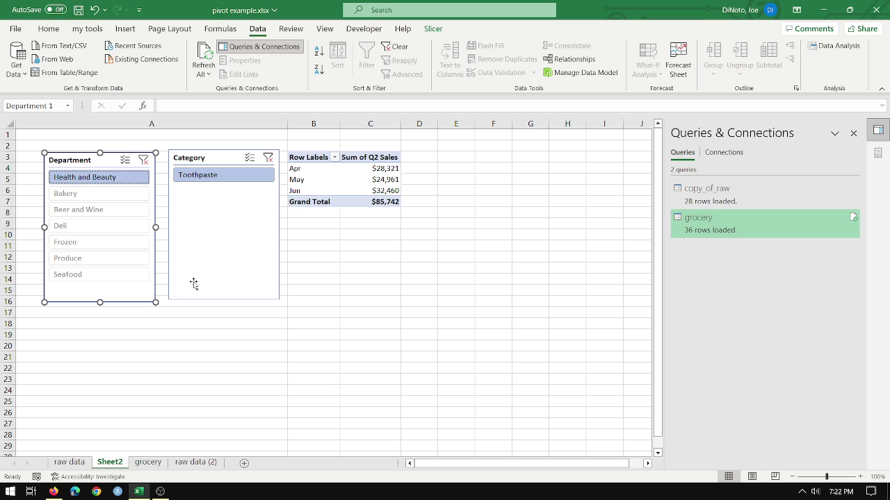
Look over the raw data sheet, selecting A2, the Produce rows A4:D6 and empty cell E12.
left_click(70, 462)
left_click(63, 150)
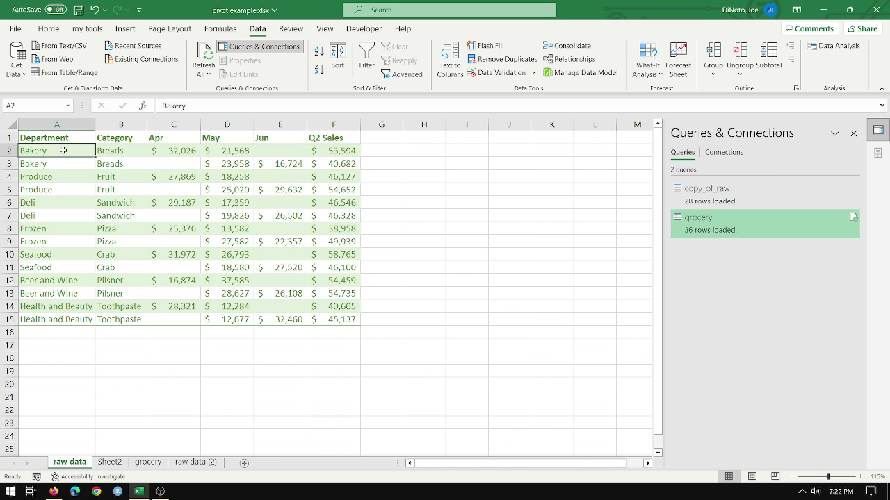
left_click_drag(88, 171, 236, 278)
left_click(280, 280)
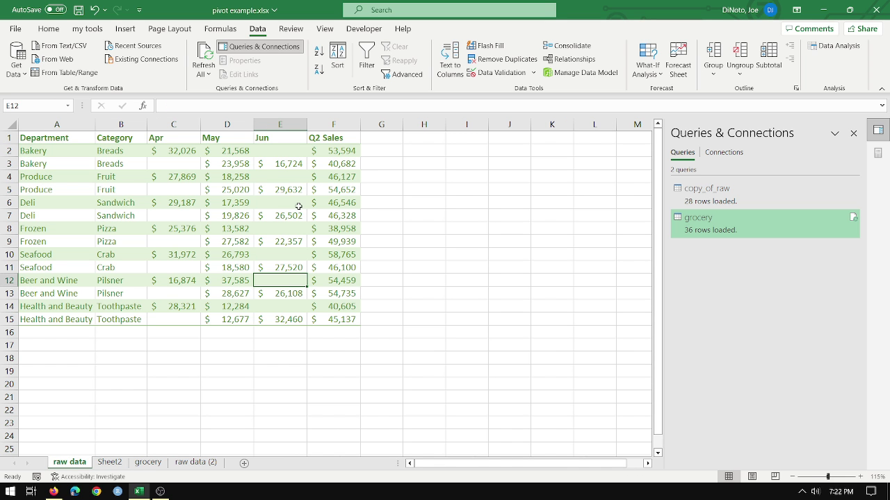
Browse the raw data (2) and grocery sheets, then return to Sheet2 with the pivot.
left_click(192, 462)
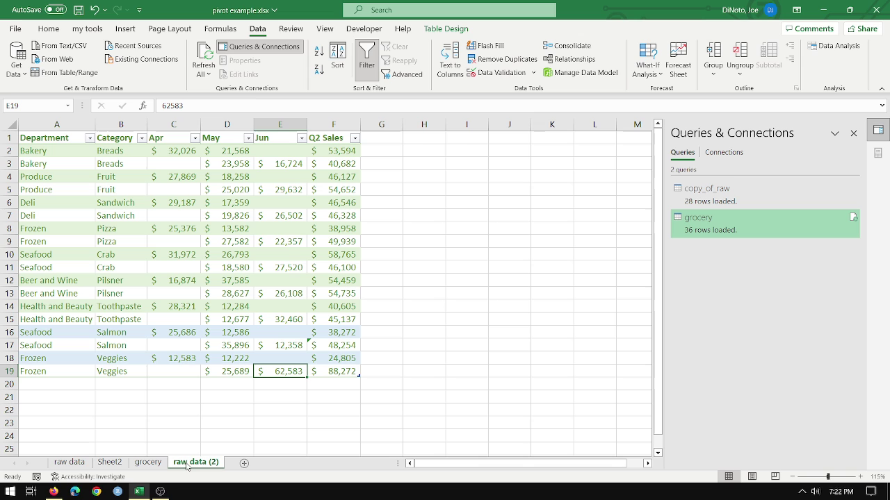
left_click(137, 182)
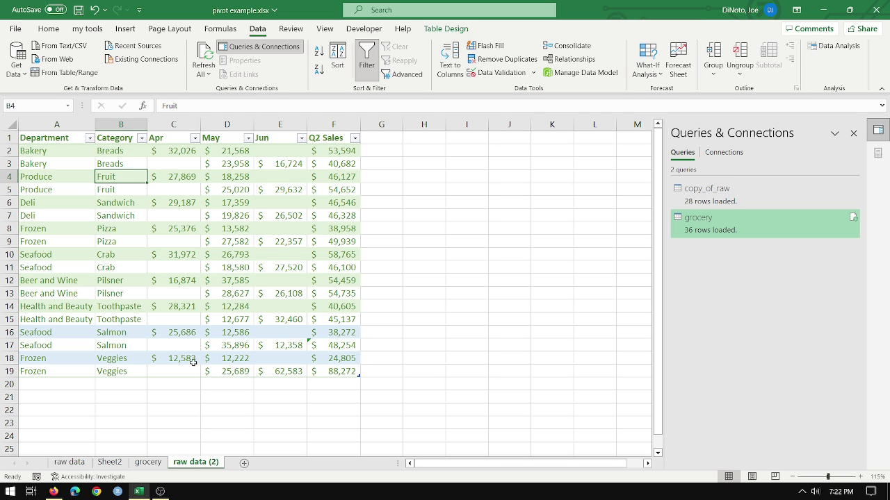
left_click(145, 464)
scroll(81, 160, "down", 7)
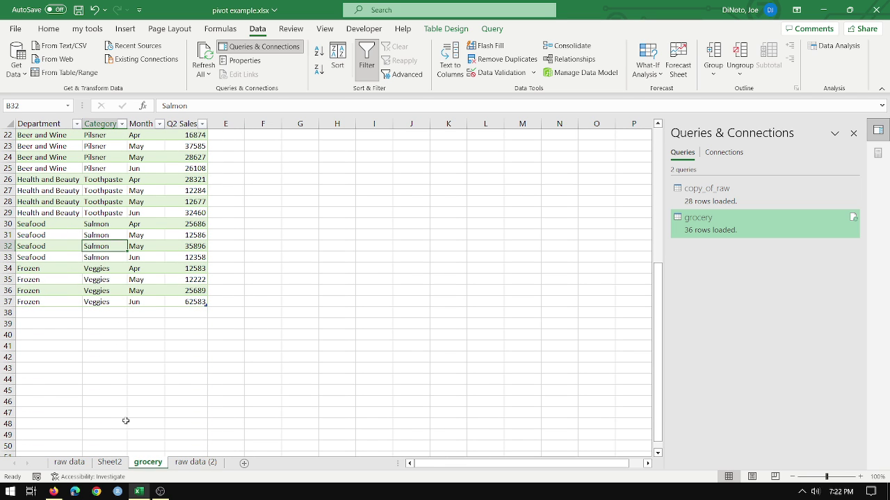
left_click(111, 461)
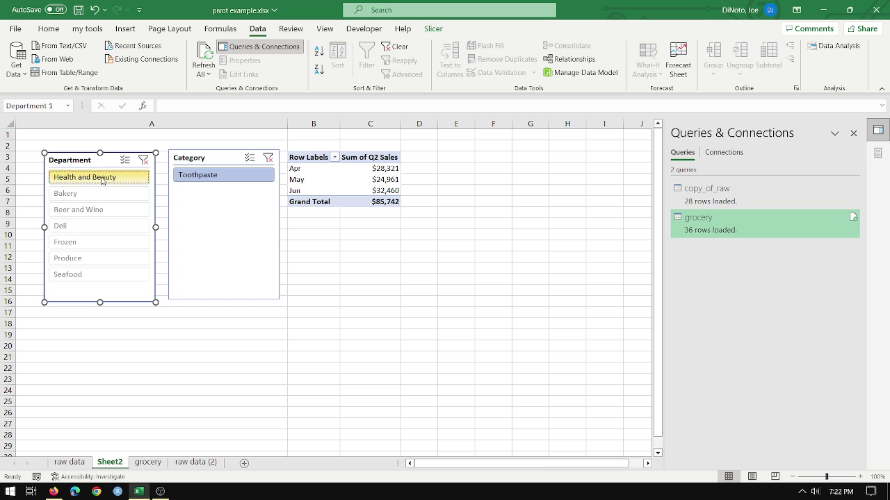
left_click(147, 177)
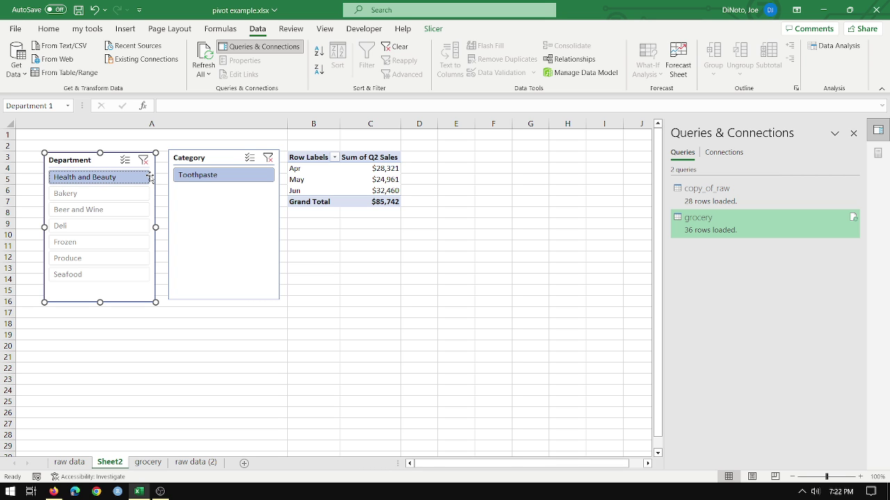